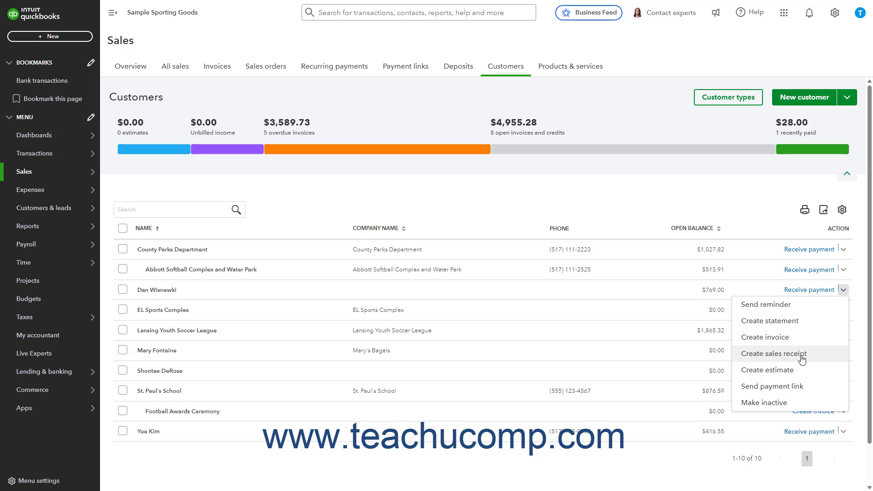
# Create a sales receipt for the customer in the third row, whose open balance is $769.00.
pyautogui.click(802, 359)
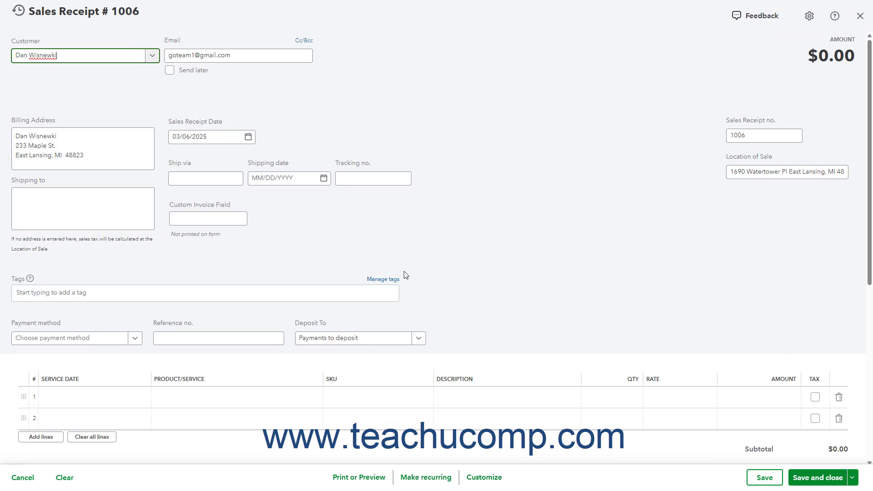
# View the blank form for adding a new customer from the receipt's customer list, and close it without saving.
pyautogui.click(154, 59)
pyautogui.click(154, 60)
pyautogui.click(155, 60)
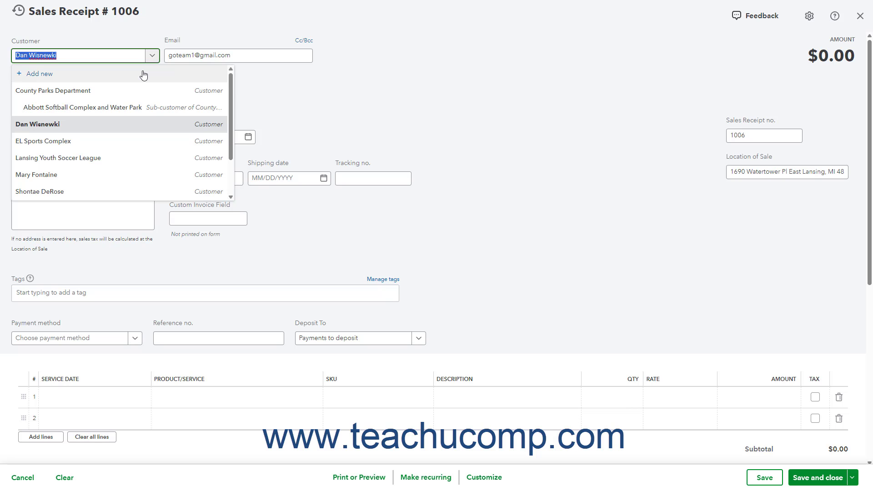
pyautogui.click(144, 75)
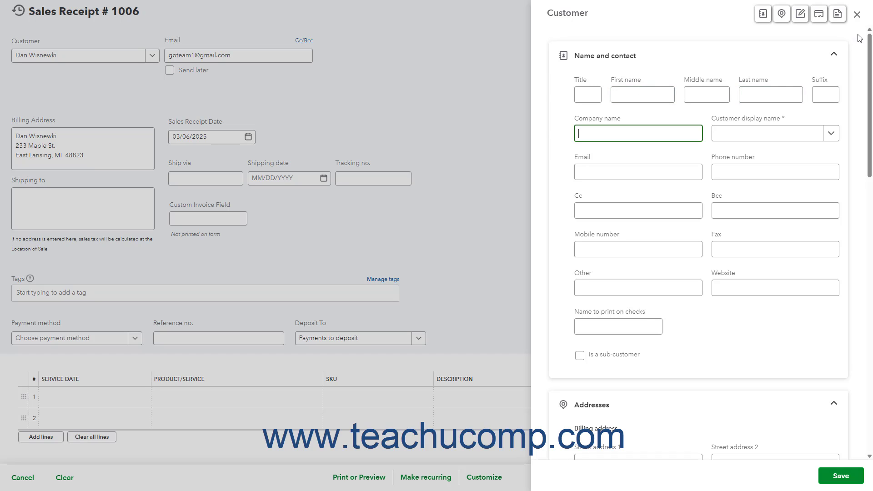
pyautogui.click(858, 17)
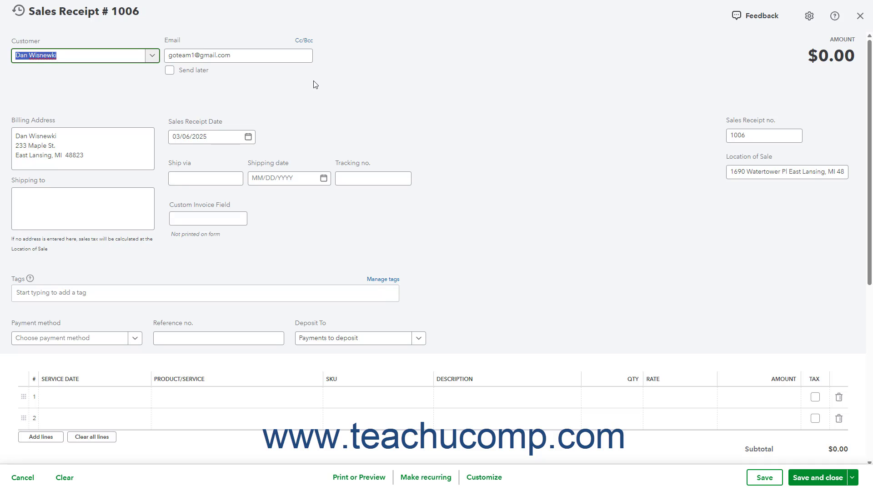
# Check the receipt's email field and view its Cc and Bcc fields without entering any recipients.
pyautogui.click(195, 57)
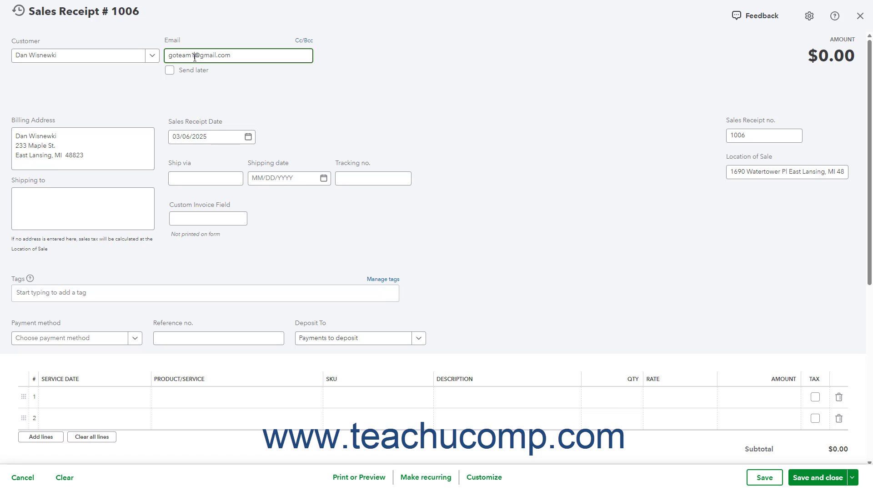
pyautogui.click(307, 44)
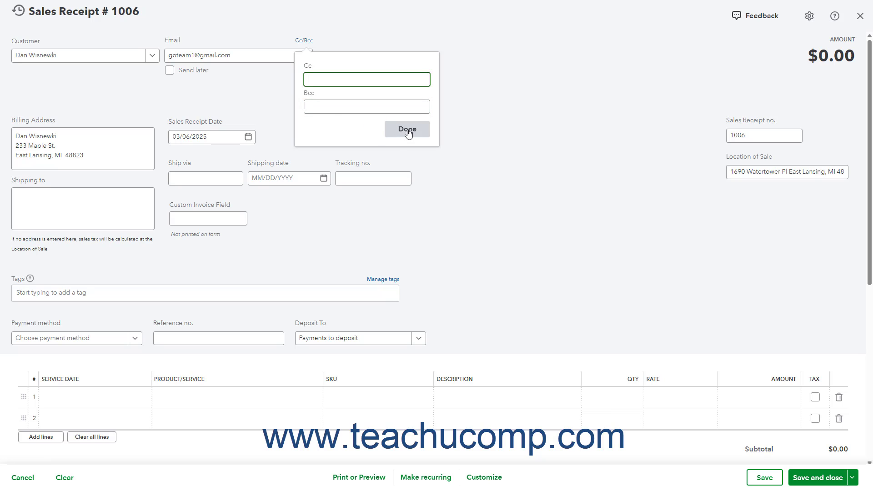
pyautogui.click(257, 92)
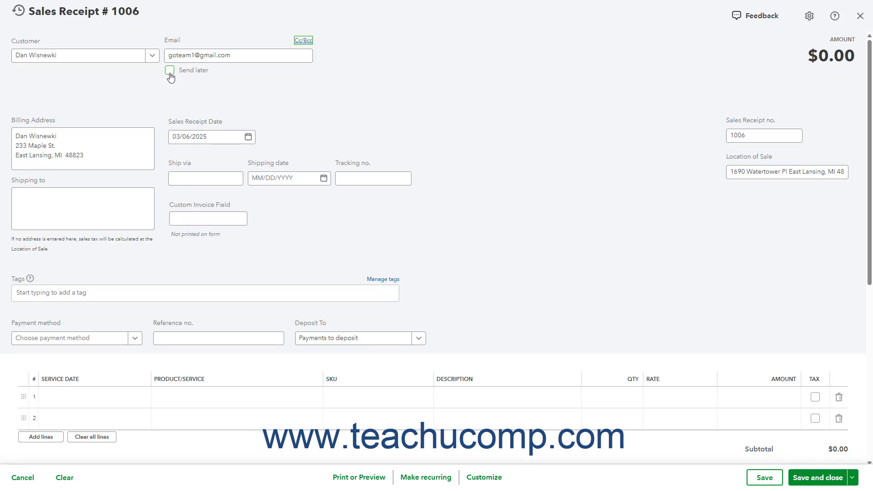
# Look over the billing address, the receipt date calendar and the shipping fields without changing them.
pyautogui.click(93, 136)
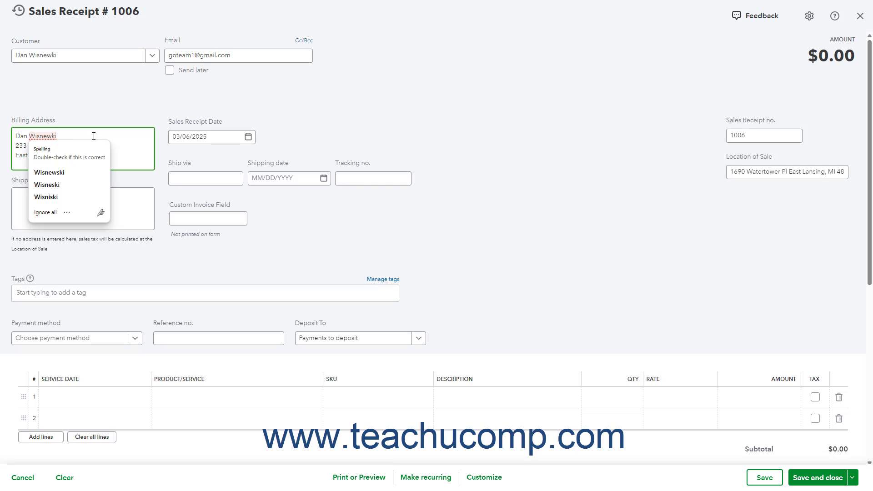
pyautogui.click(249, 138)
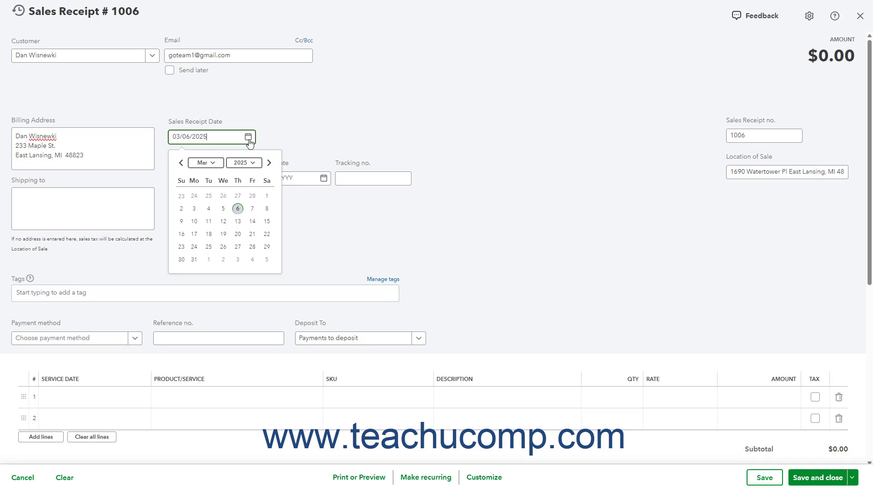
pyautogui.click(248, 137)
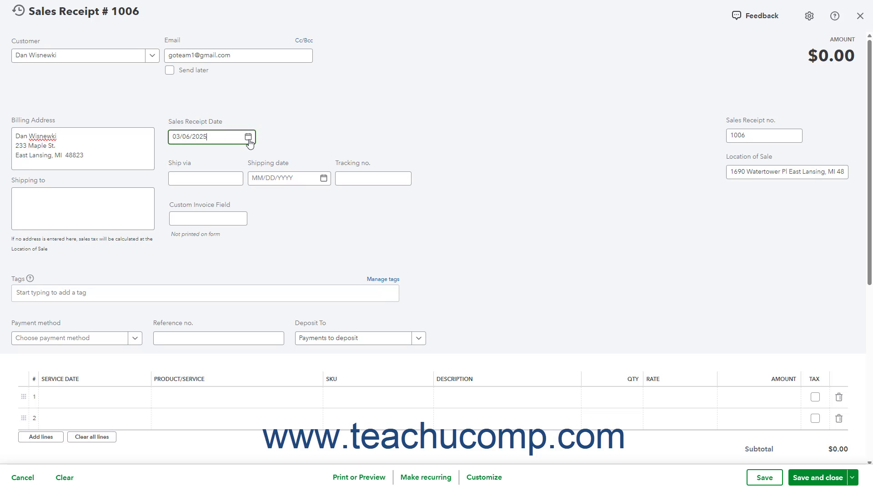
pyautogui.click(130, 199)
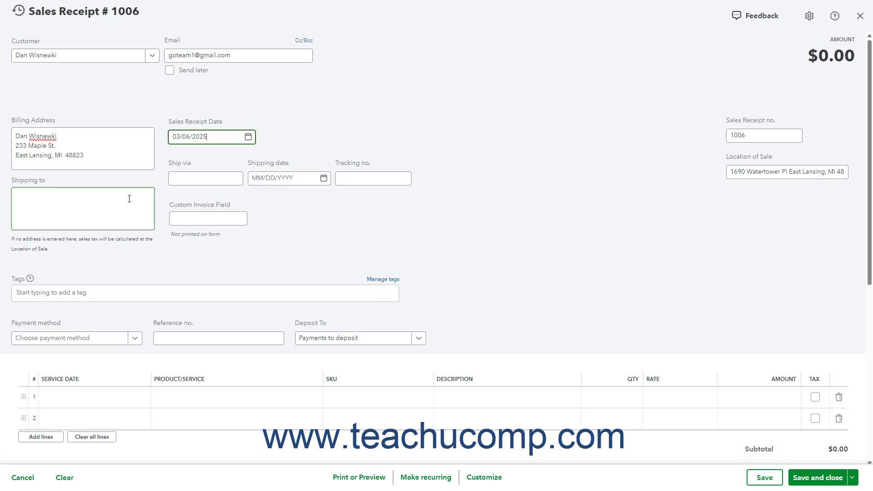
pyautogui.click(192, 178)
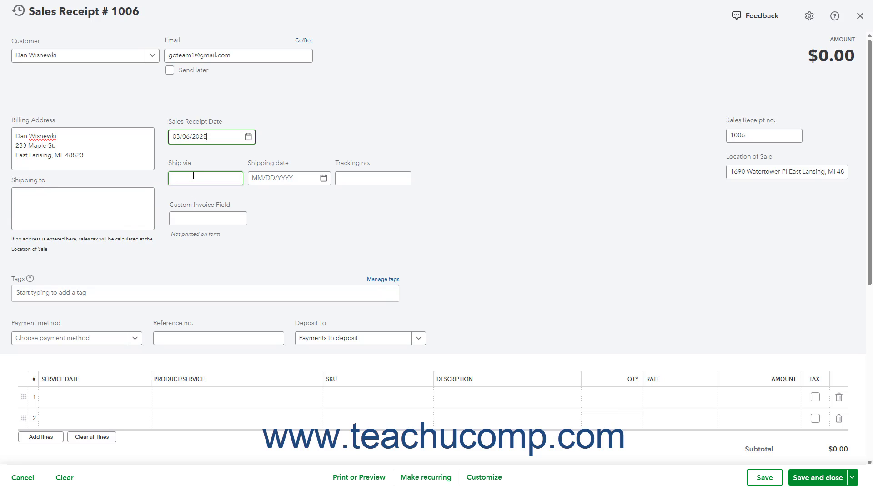
pyautogui.click(272, 177)
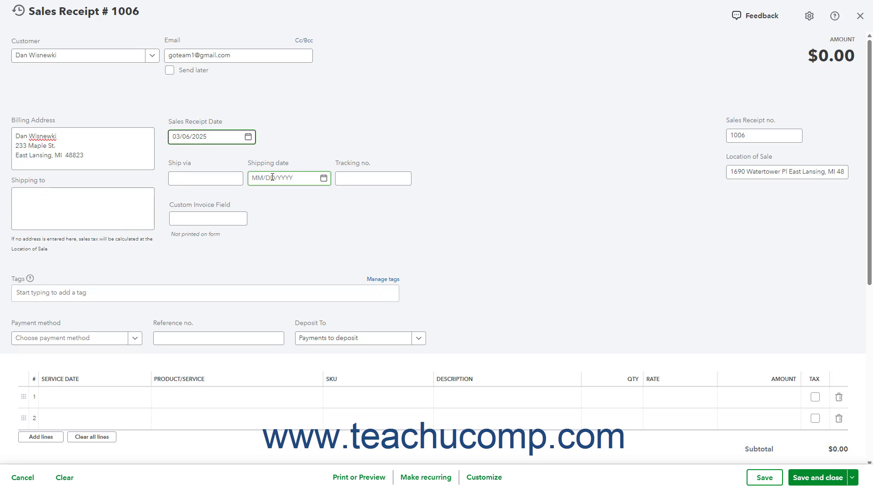
pyautogui.click(363, 180)
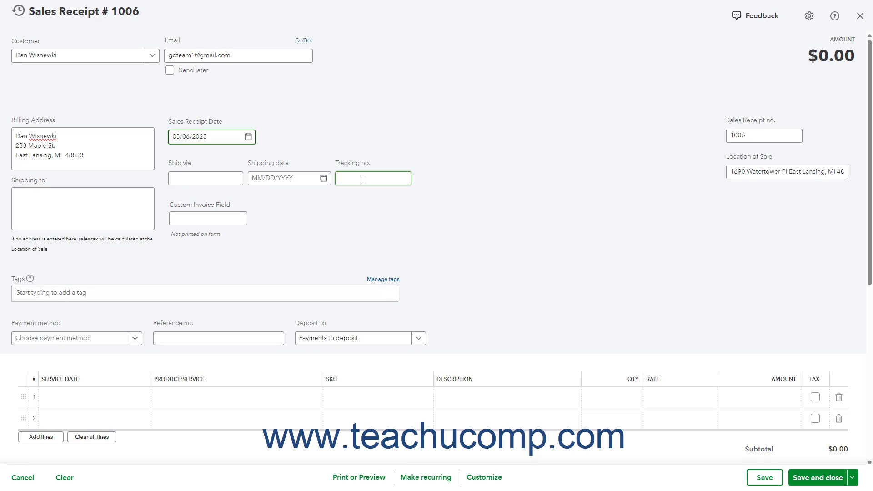
# Examine the sales receipt number and the location of sale without changing them.
pyautogui.click(753, 137)
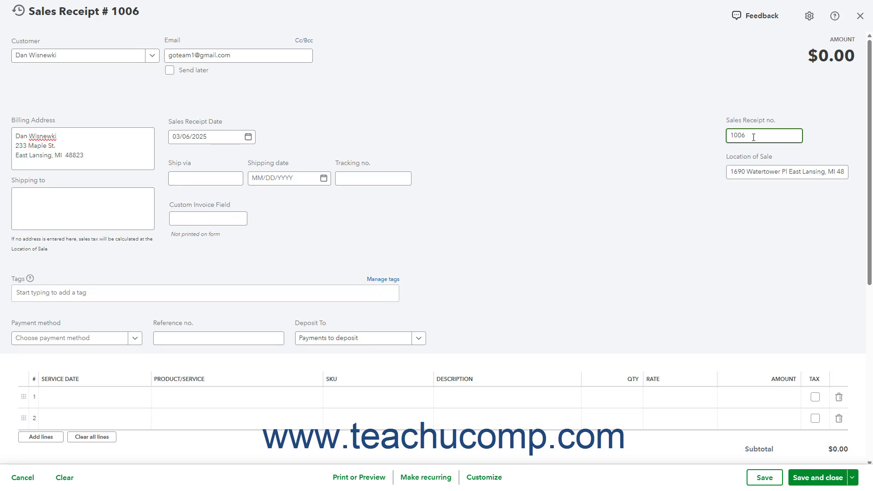
pyautogui.click(742, 169)
pyautogui.click(743, 172)
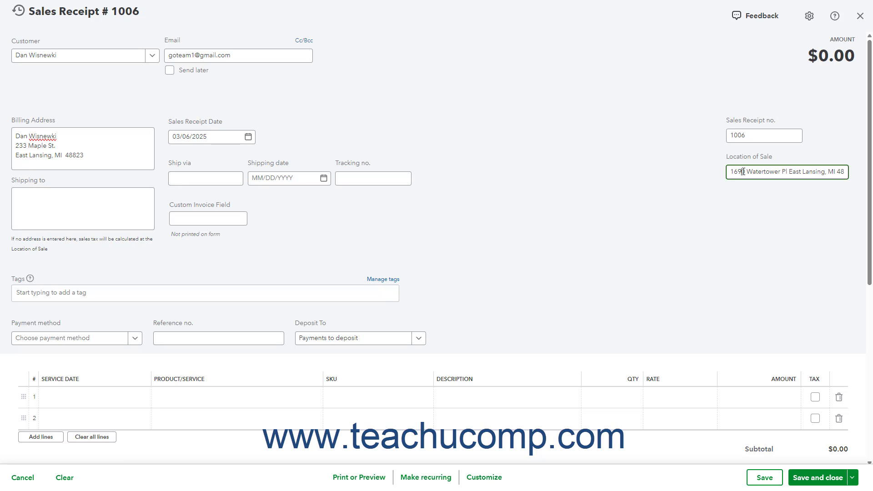
pyautogui.click(101, 274)
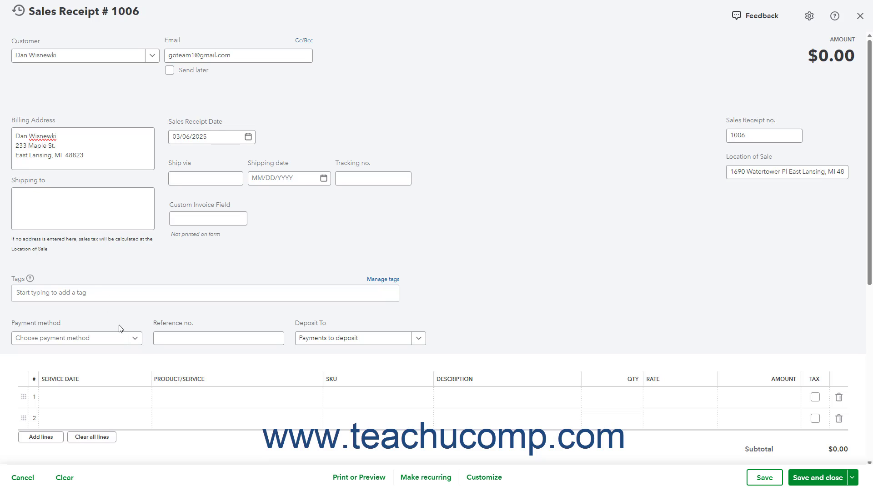
# Set the payment method to Cash and check the reference number and deposit account fields.
pyautogui.click(135, 338)
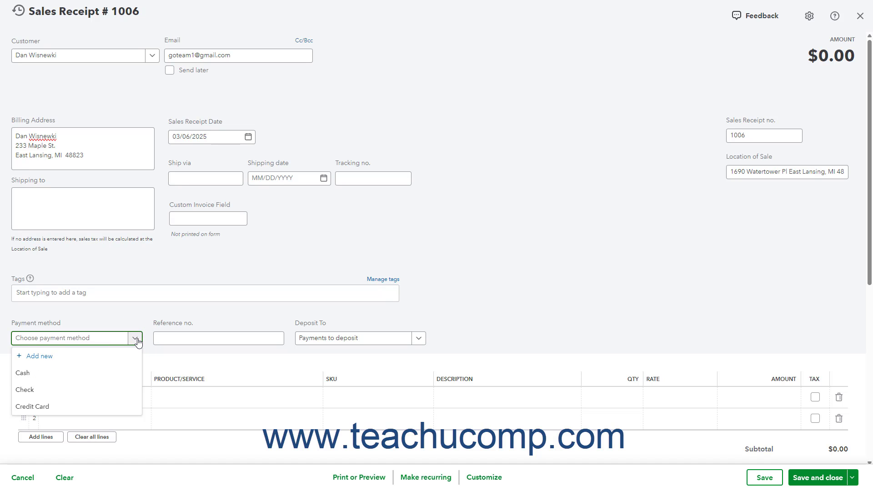
pyautogui.click(28, 373)
pyautogui.click(170, 342)
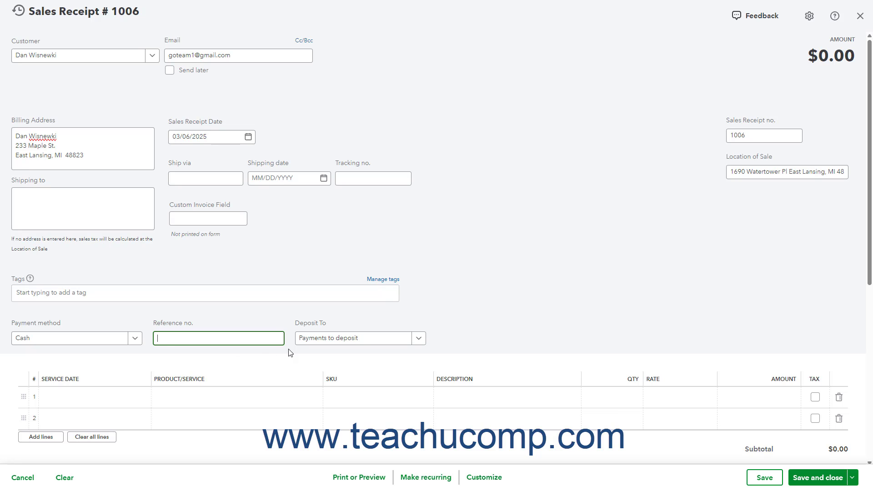
pyautogui.click(421, 339)
pyautogui.click(421, 339)
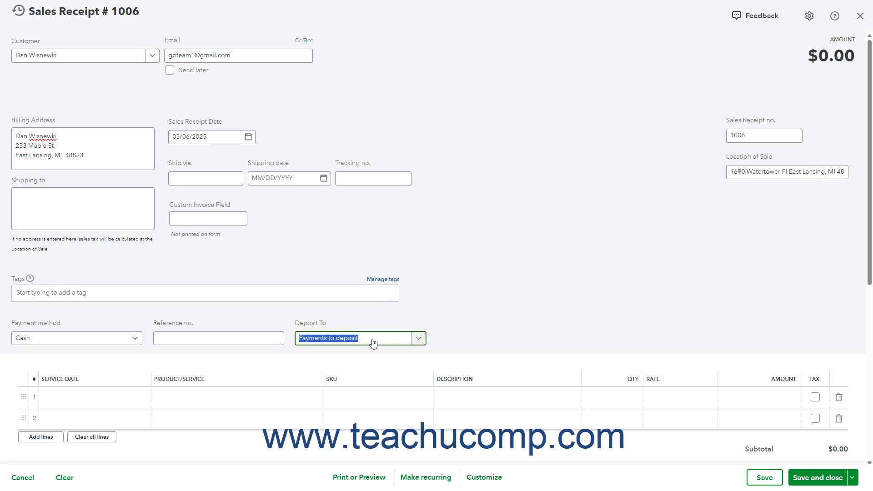
# Try the Check and Credit Card payment methods, including the blank card details form, and set the method back to Cash.
pyautogui.click(135, 338)
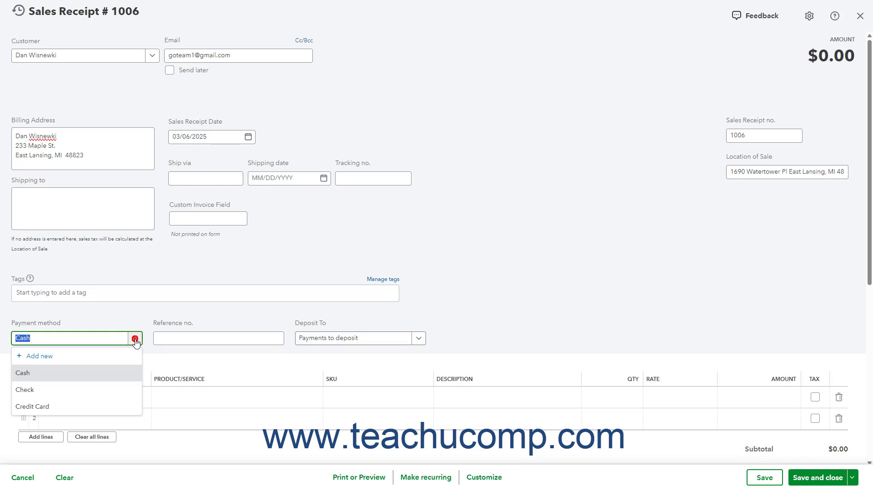
pyautogui.click(110, 390)
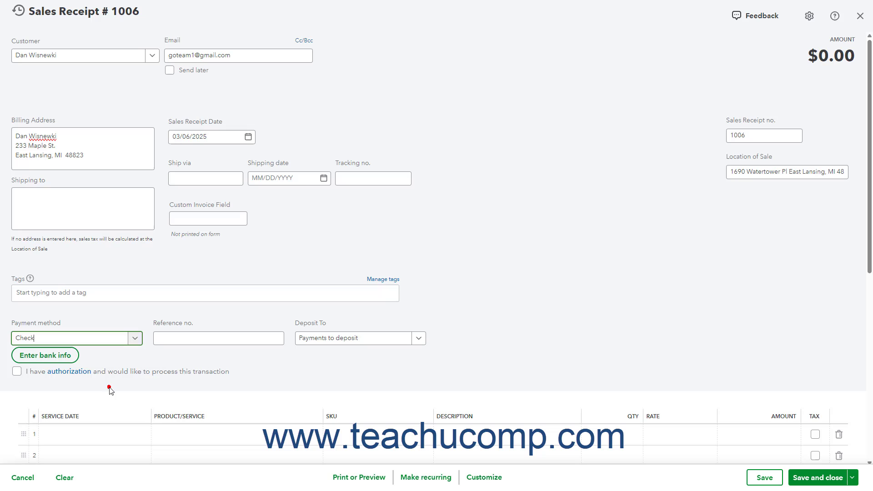
pyautogui.click(134, 338)
pyautogui.click(85, 408)
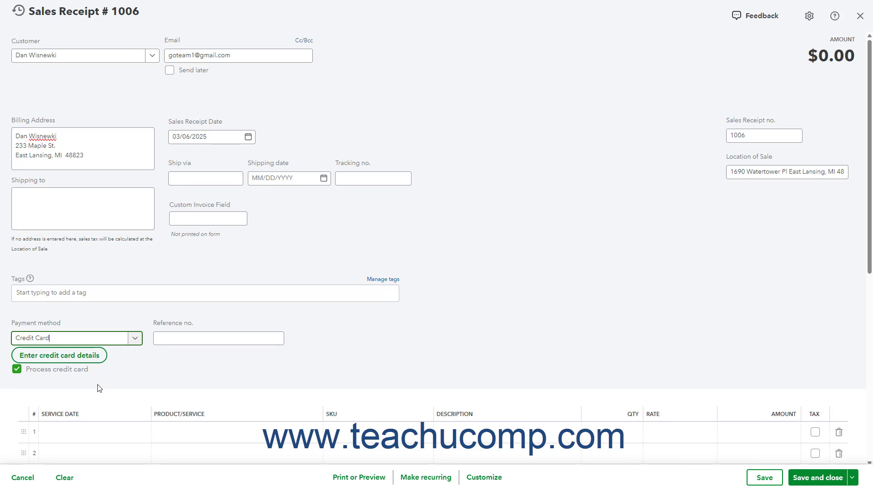
pyautogui.click(92, 359)
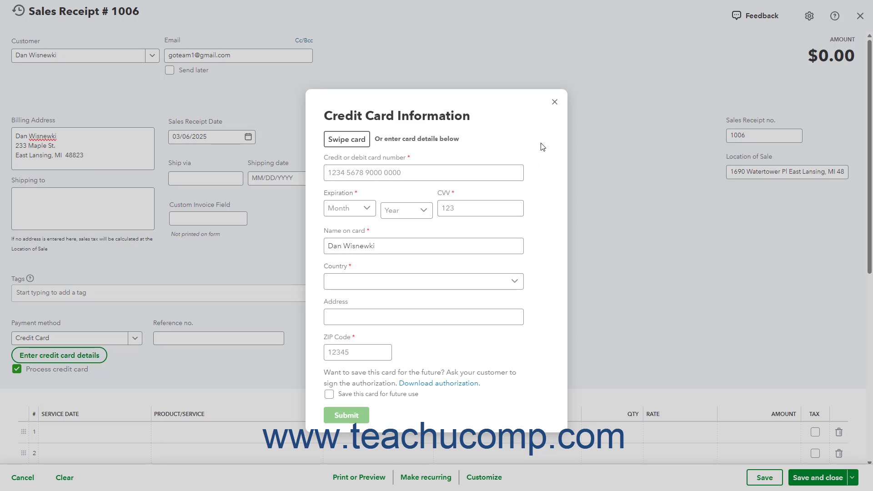
pyautogui.click(554, 102)
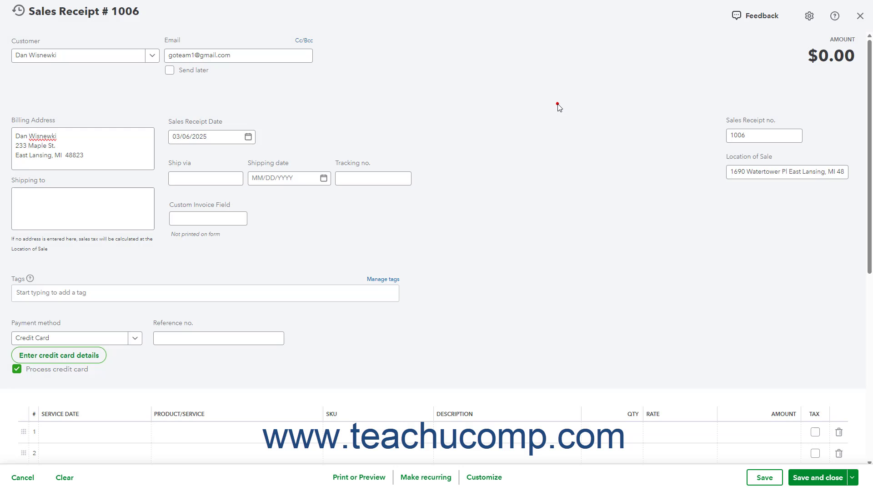
pyautogui.click(134, 339)
pyautogui.click(105, 377)
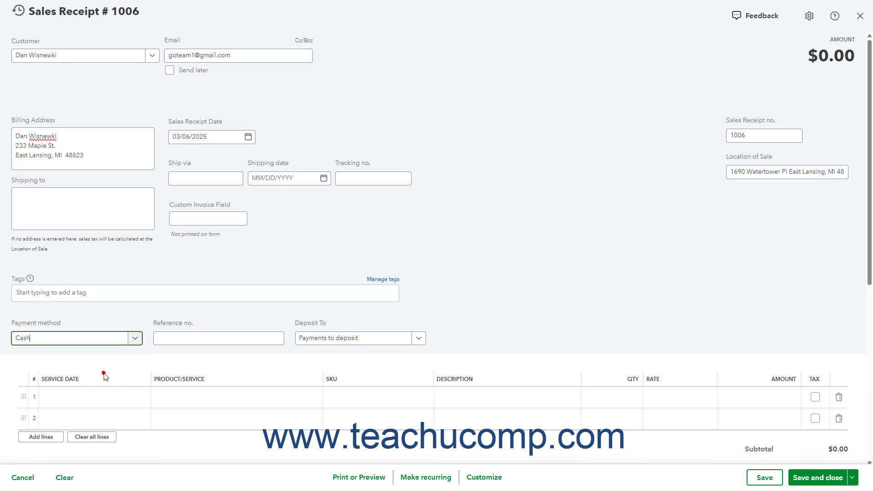
# Add the product Soccer Ball - Official to the first line of the receipt, leaving the service date blank.
pyautogui.scroll(-4, 164, 374)
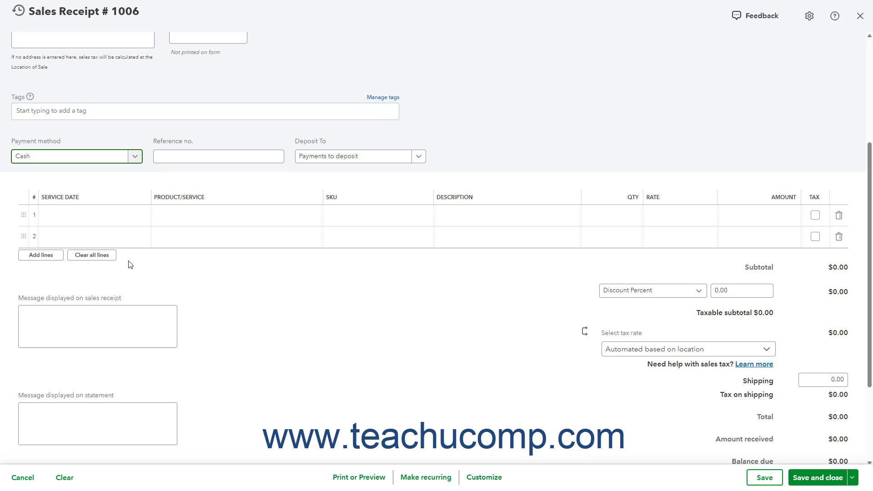
pyautogui.click(110, 220)
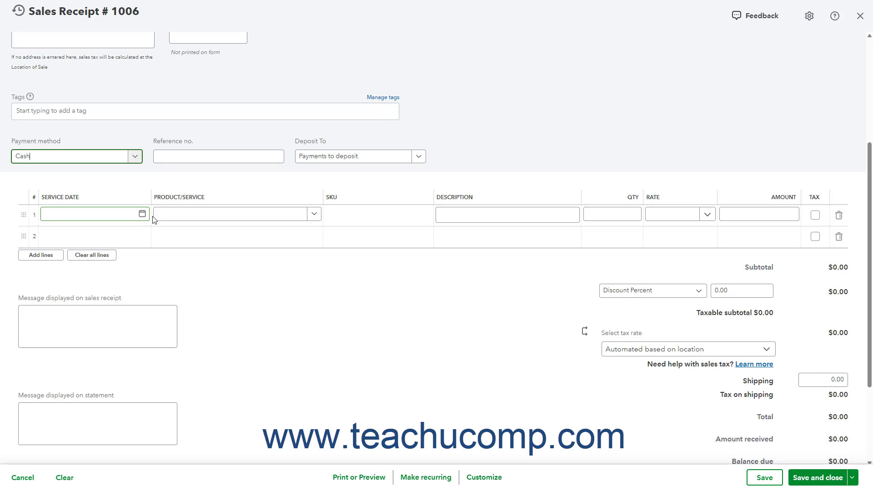
pyautogui.click(203, 216)
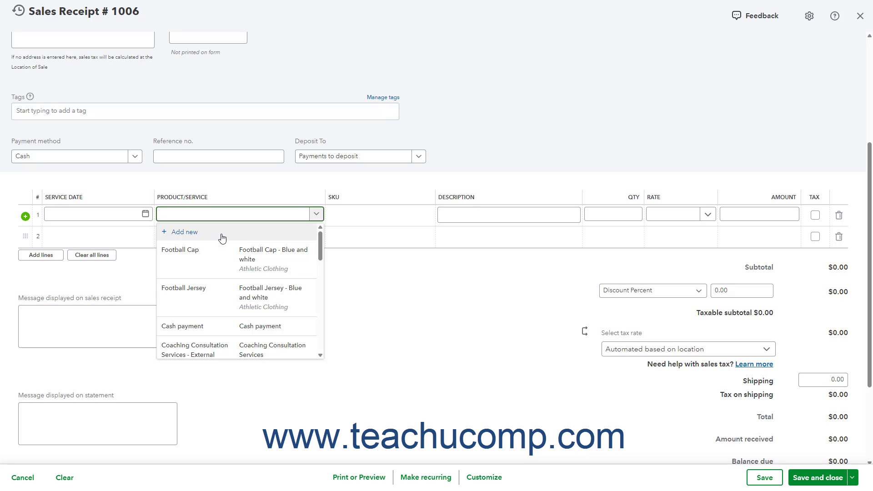
pyautogui.scroll(-1, 218, 253)
pyautogui.scroll(-3, 218, 253)
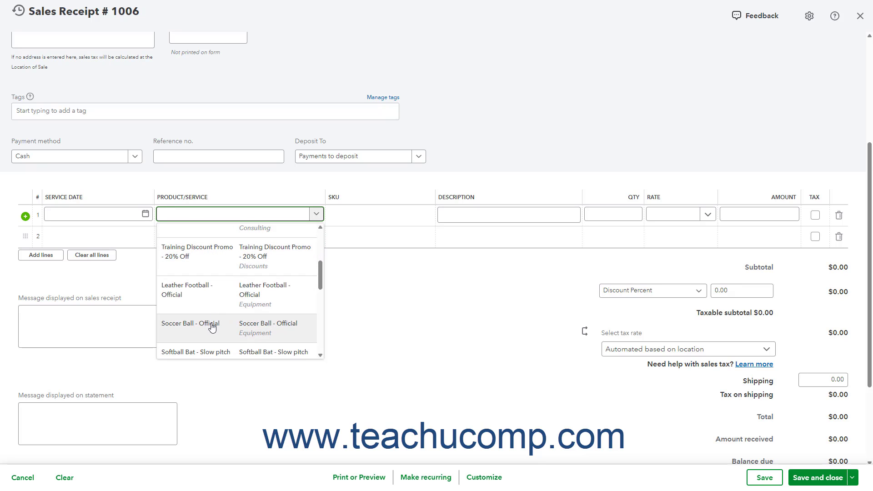
pyautogui.click(212, 327)
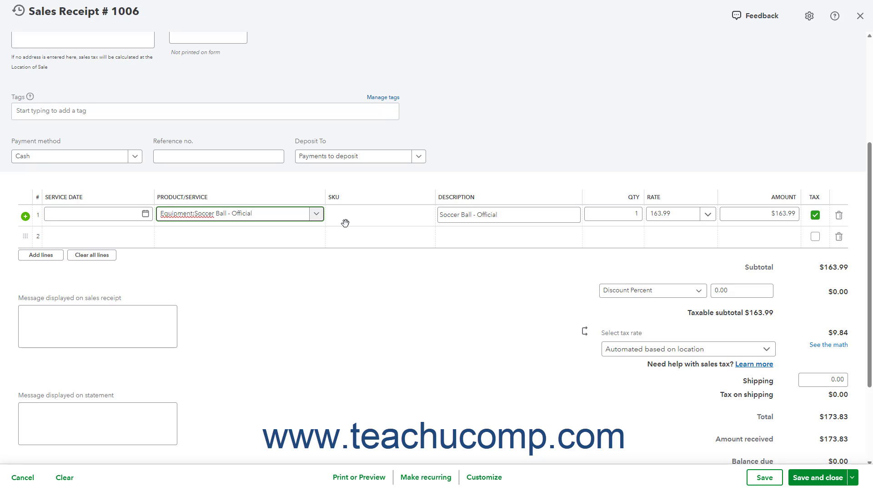
# Set the quantity of the soccer ball line to 2, keeping its description, rate and amount as filled in.
pyautogui.click(528, 215)
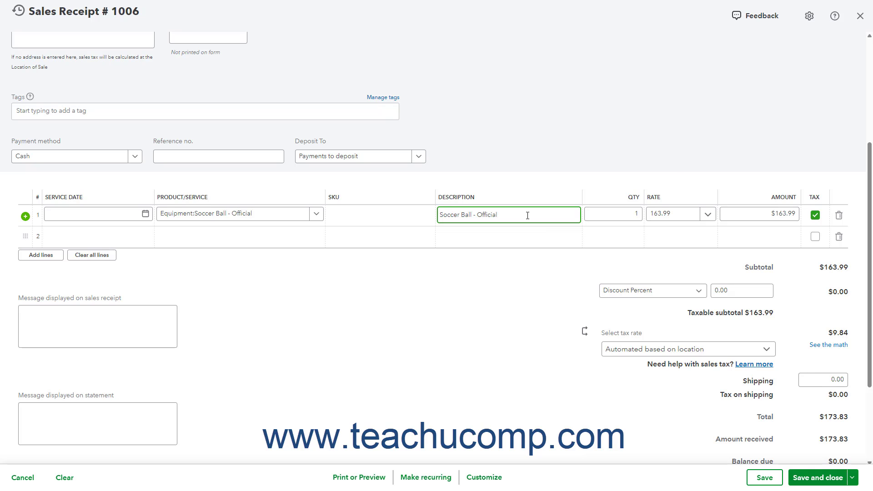
pyautogui.click(614, 219)
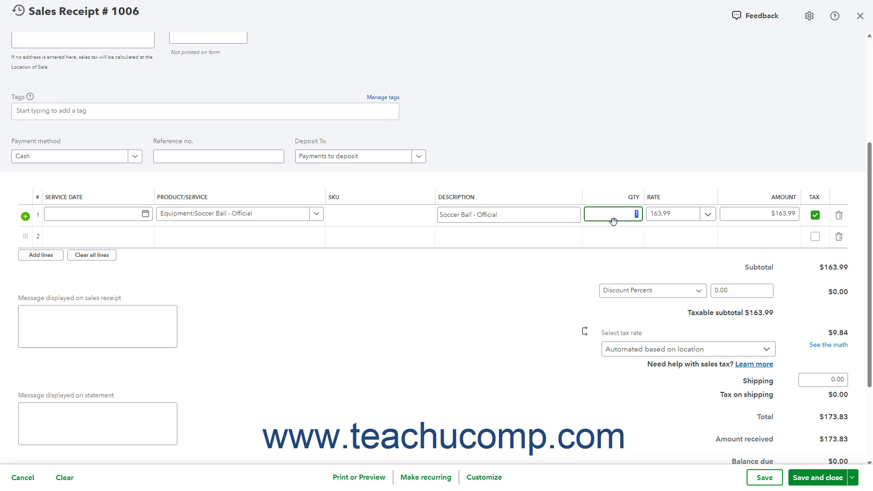
pyautogui.write('2')
pyautogui.press('Tab')
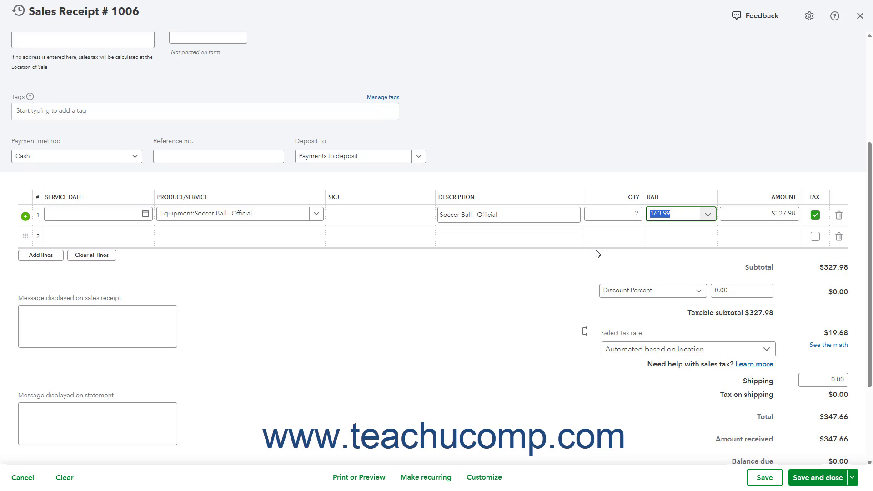
pyautogui.press('Tab')
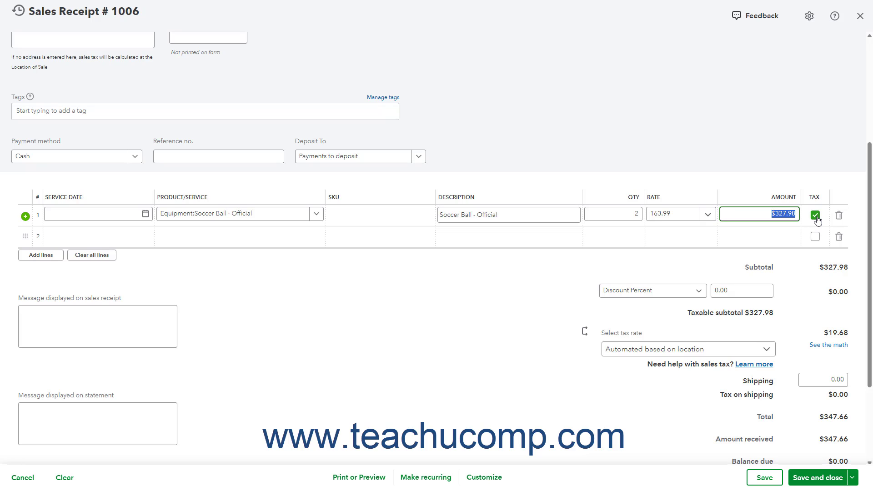
# Add the product Leather Football - Official to the second line of the receipt with a quantity of 2.
pyautogui.click(318, 237)
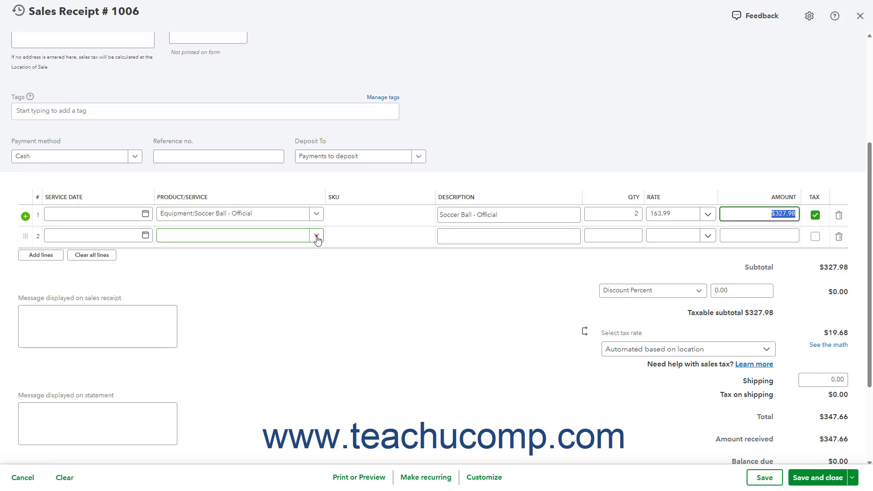
pyautogui.click(317, 236)
pyautogui.scroll(-5, 305, 277)
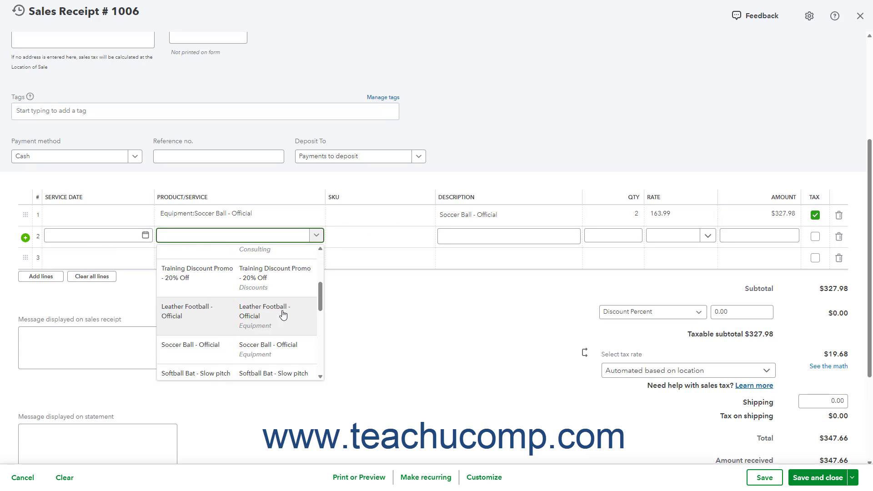
pyautogui.click(283, 314)
pyautogui.click(637, 236)
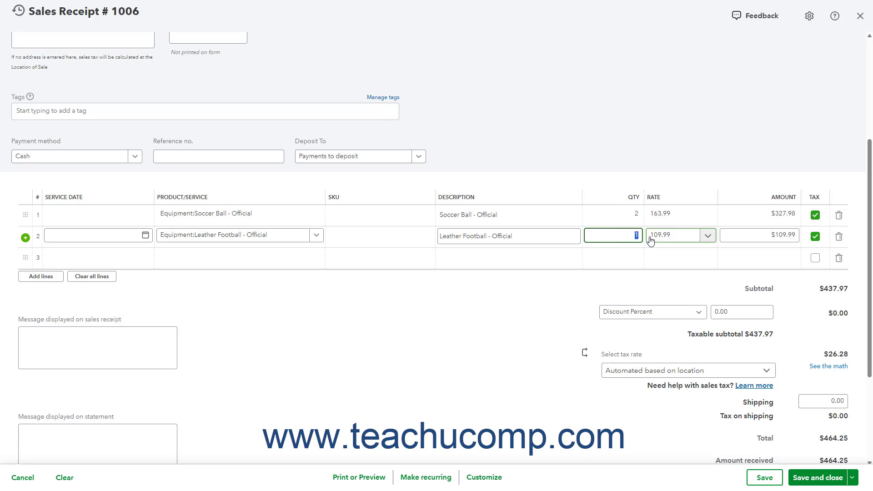
pyautogui.write('2')
pyautogui.press('Tab')
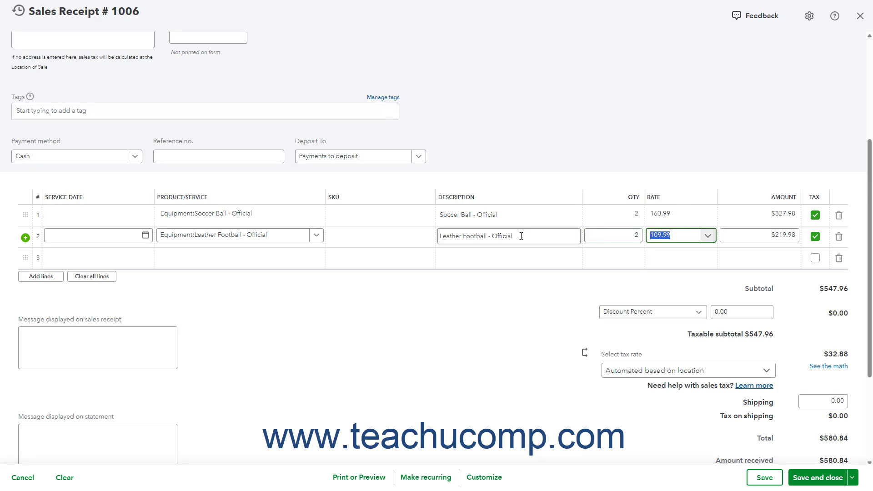
# Reorder the receipt lines so that Leather Football - Official comes above Soccer Ball - Official.
pyautogui.click(28, 217)
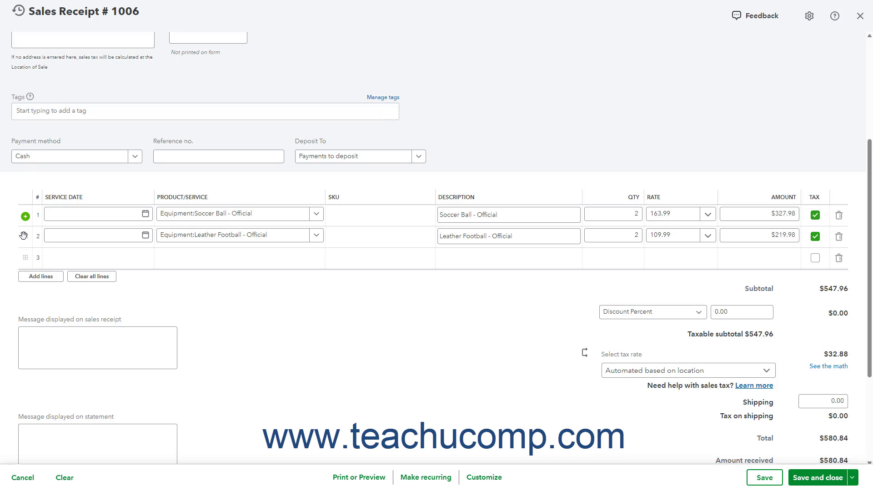
pyautogui.moveTo(23, 235); pyautogui.dragTo(24, 232)
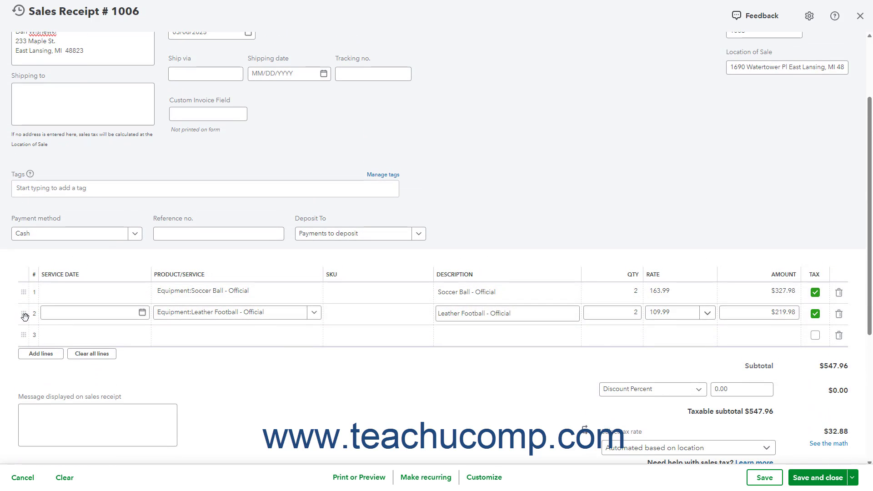
pyautogui.moveTo(23, 313); pyautogui.dragTo(26, 295)
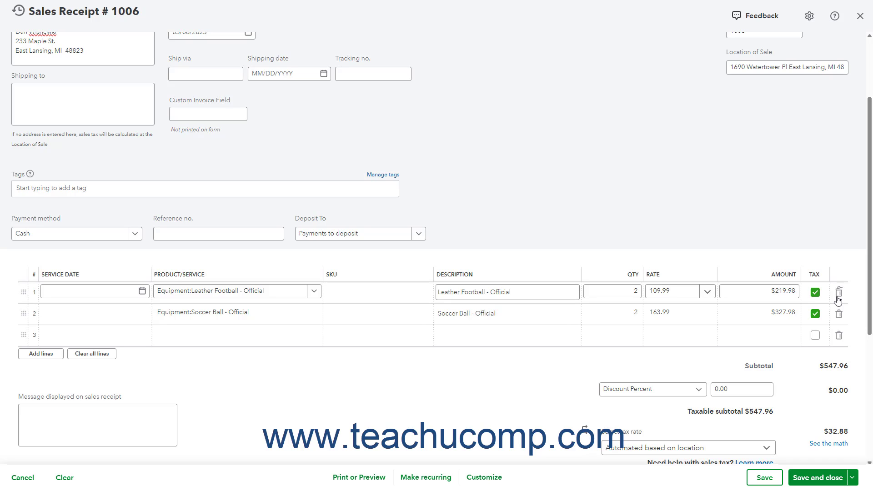
# View the product list on the blank third line without choosing a product, and delete the two blank lines below the soccer ball.
pyautogui.click(438, 318)
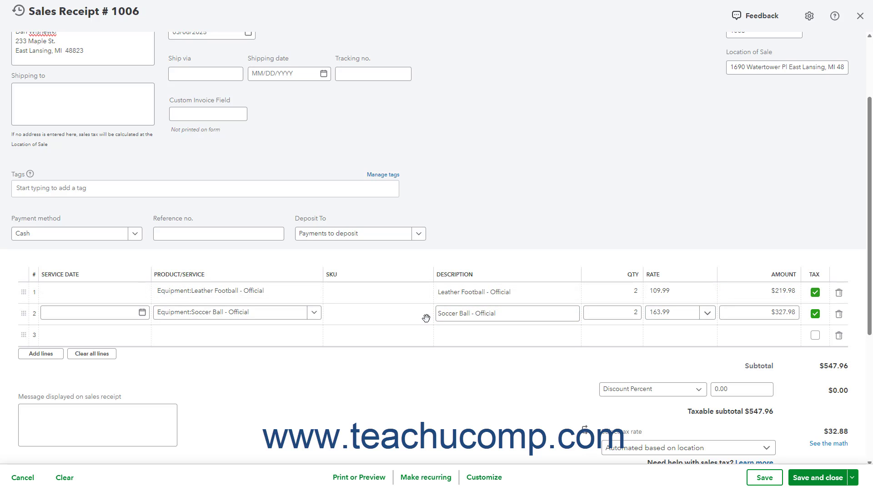
pyautogui.click(258, 336)
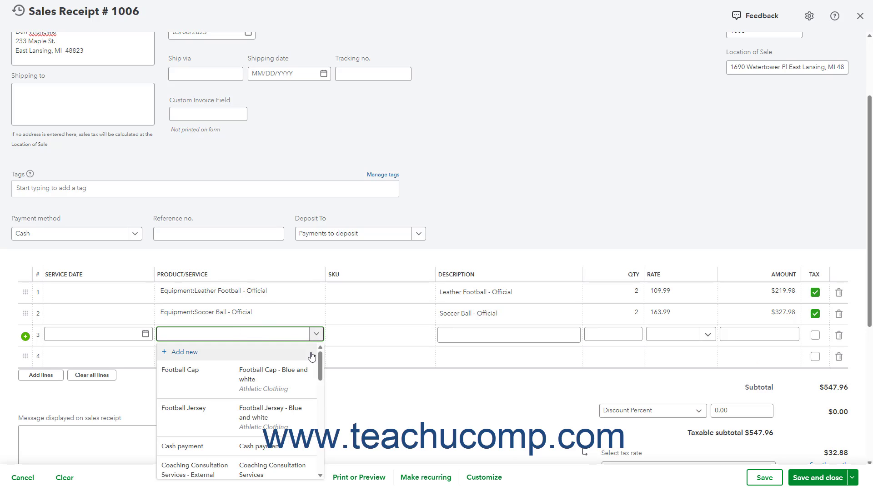
pyautogui.click(349, 384)
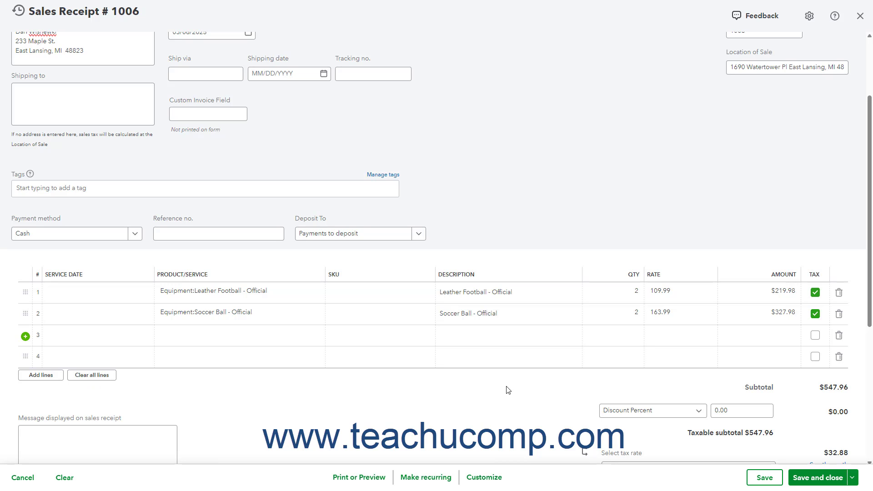
pyautogui.click(840, 344)
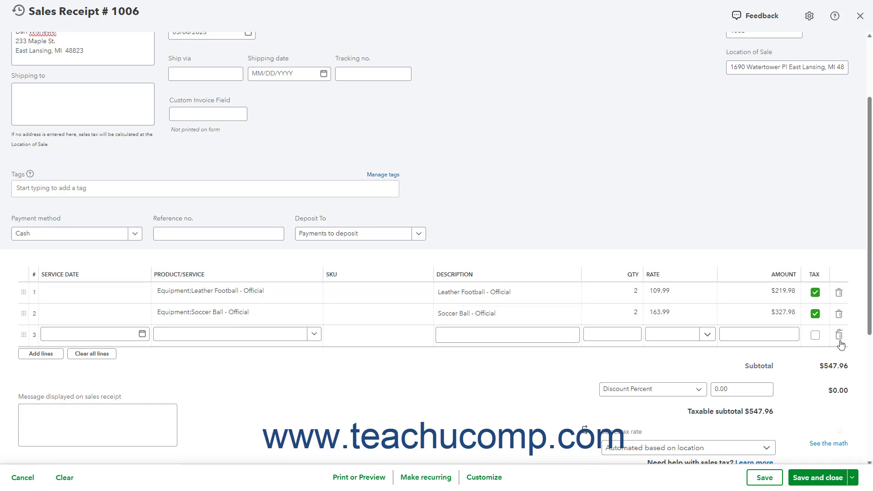
pyautogui.click(839, 336)
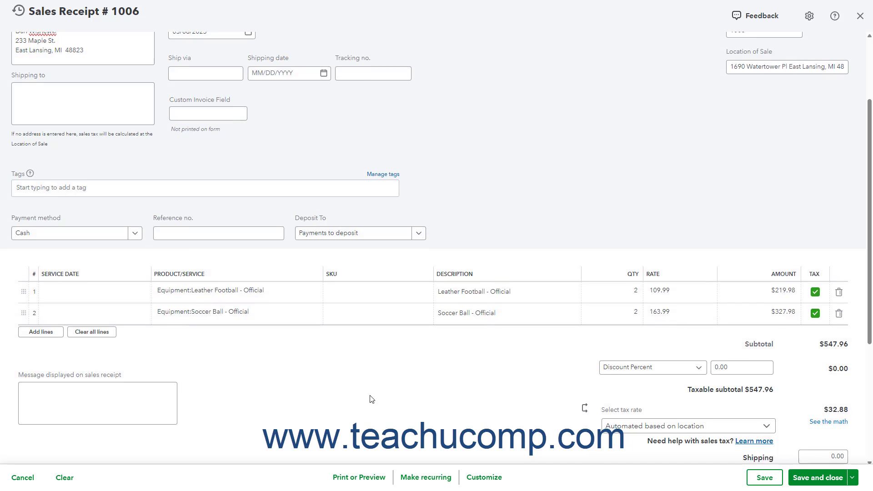
# Check the sales receipt and statement message fields, and open the attachment file picker without attaching a file.
pyautogui.scroll(-3, 370, 399)
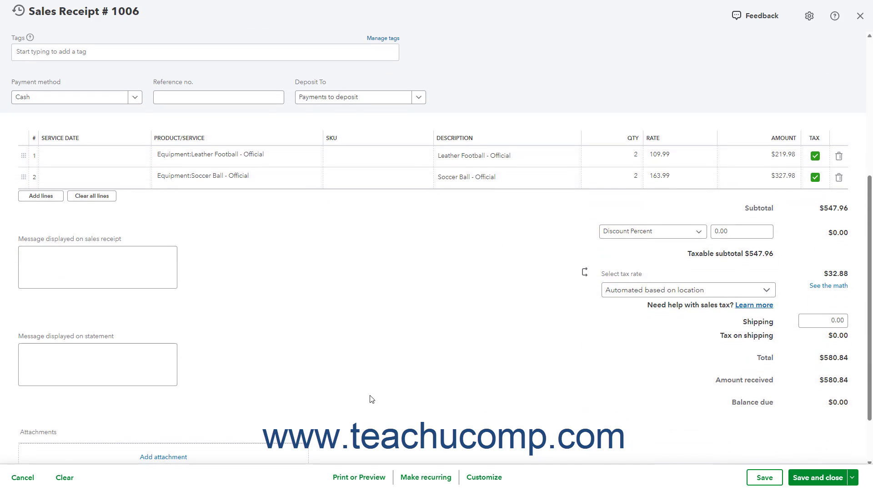
pyautogui.click(124, 268)
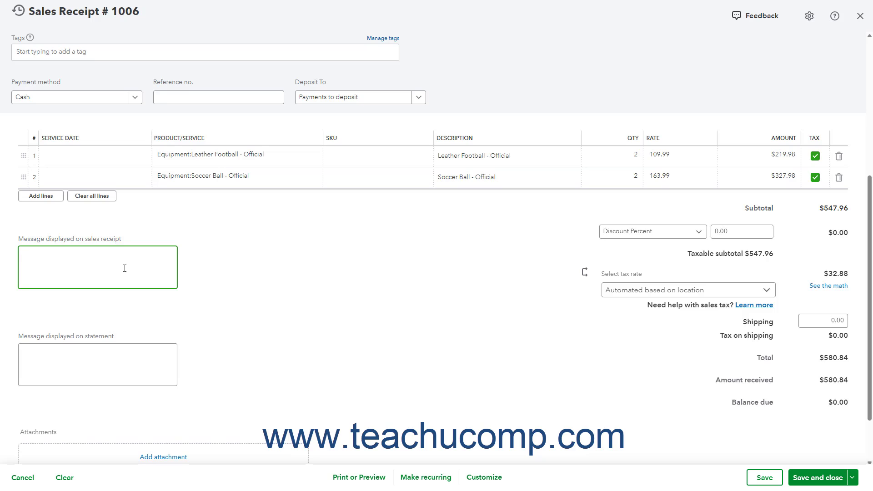
pyautogui.click(105, 364)
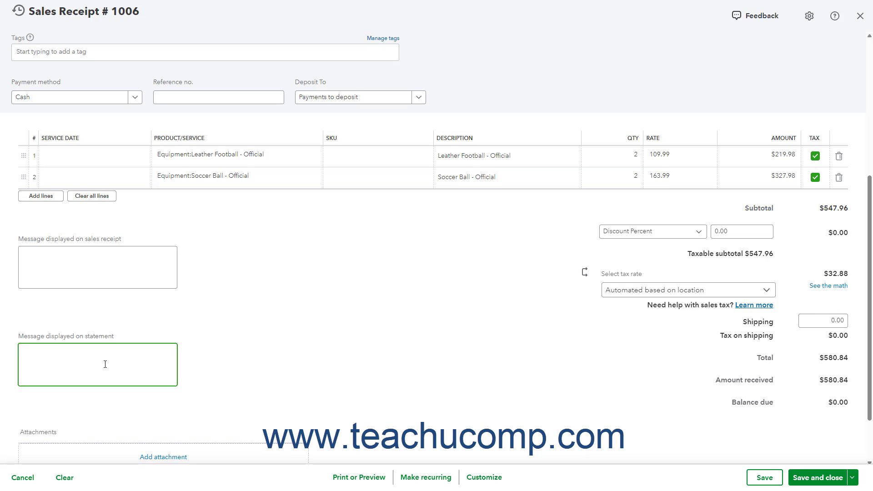
pyautogui.scroll(-2, 105, 364)
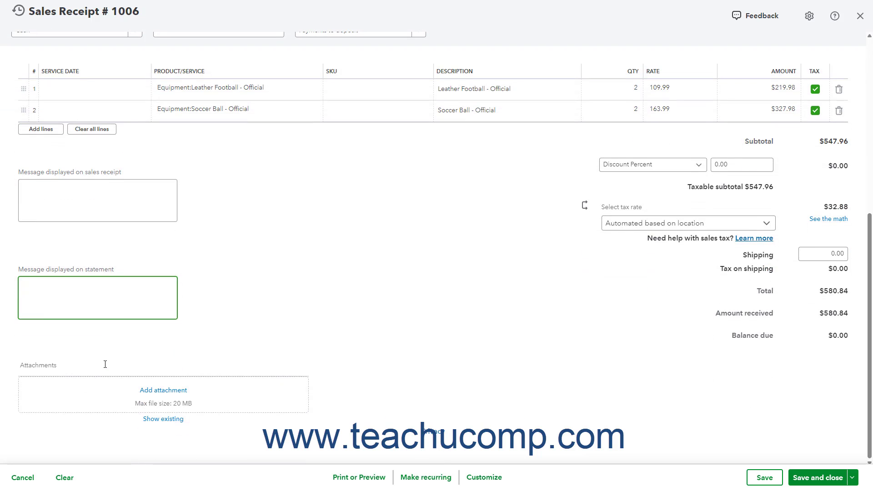
pyautogui.click(156, 394)
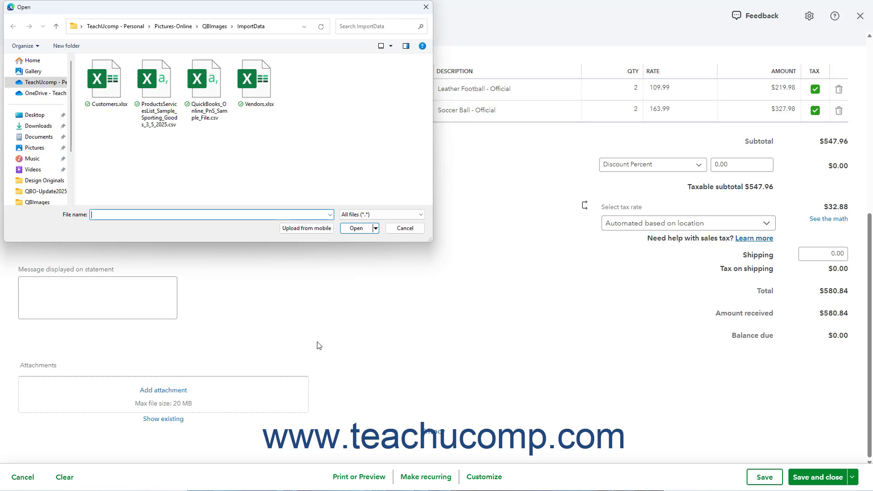
pyautogui.click(412, 231)
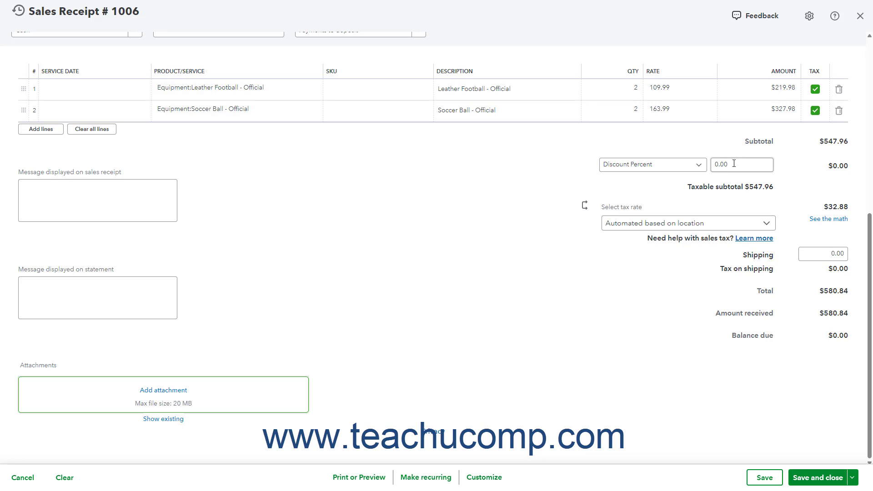
# Check the available tax rate options, keeping Automated based on location, and examine how the receipt's sales tax is calculated.
pyautogui.click(767, 227)
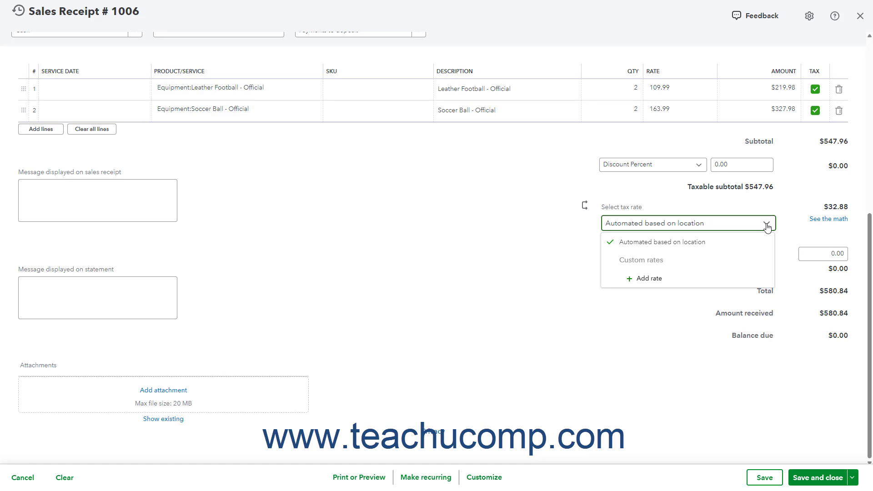
pyautogui.click(767, 226)
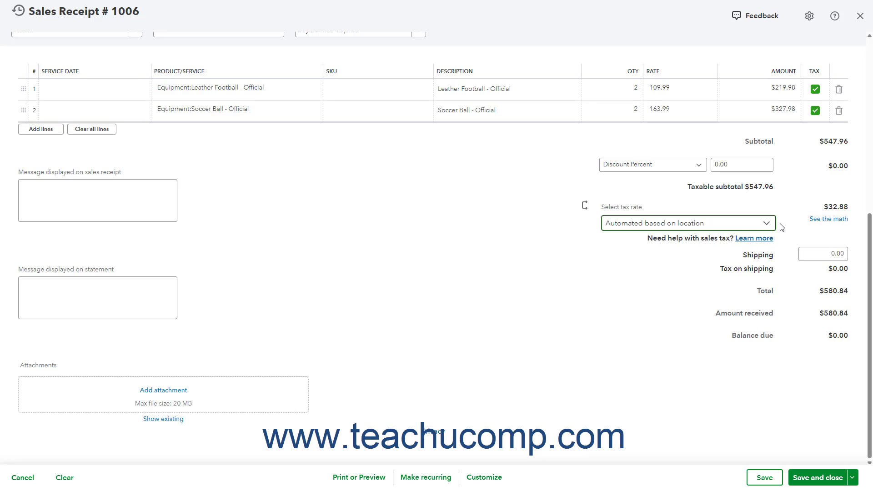
pyautogui.click(829, 220)
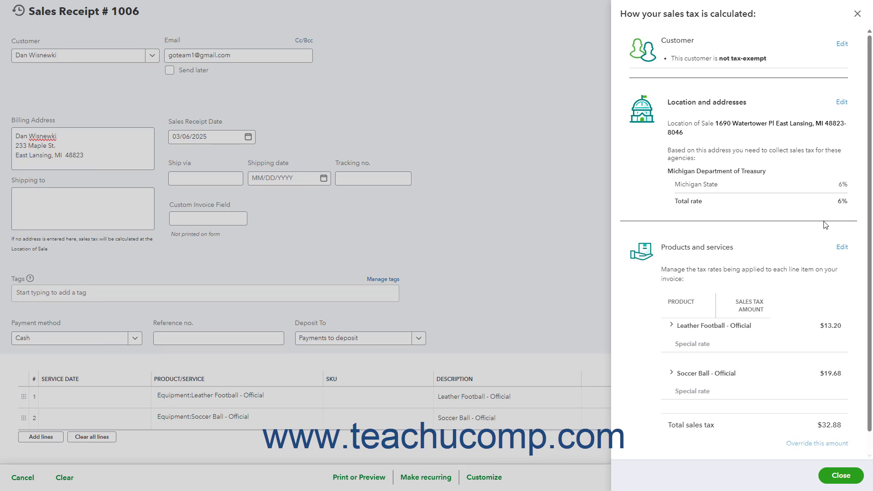
pyautogui.scroll(-1, 818, 410)
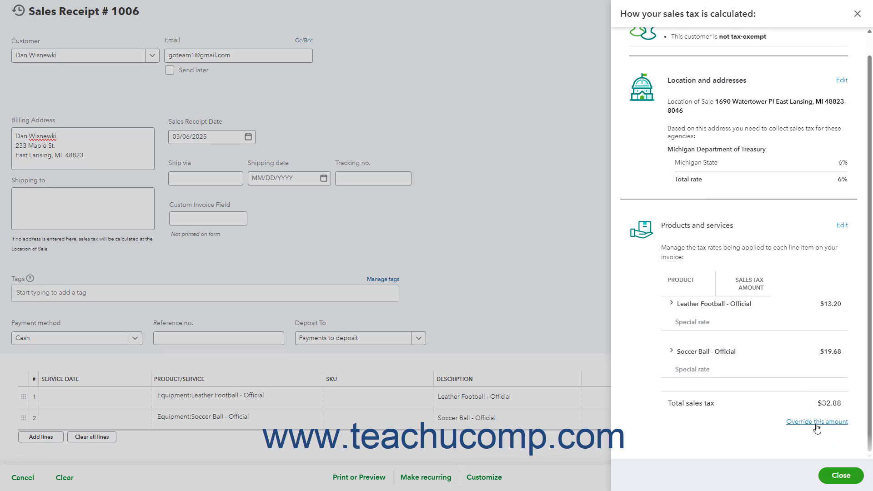
# Examine the manual sales tax override's rate, amount and reason options, and close the tax details without applying an override.
pyautogui.click(818, 423)
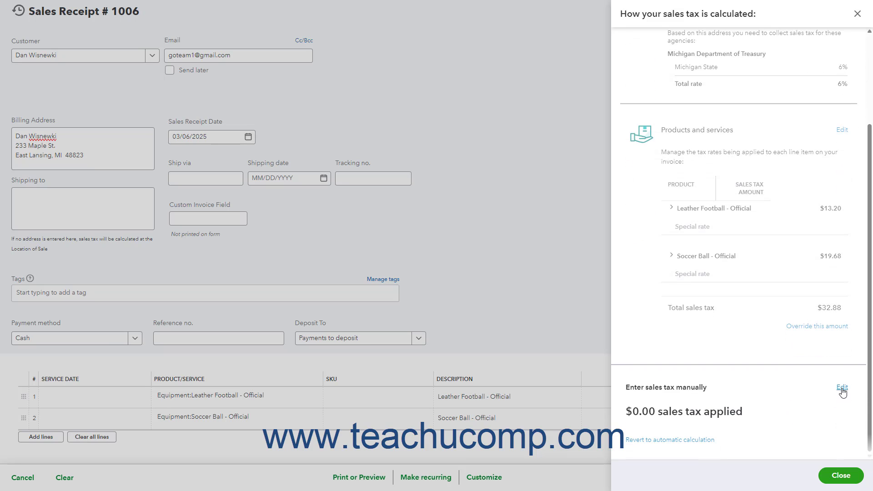
pyautogui.click(842, 390)
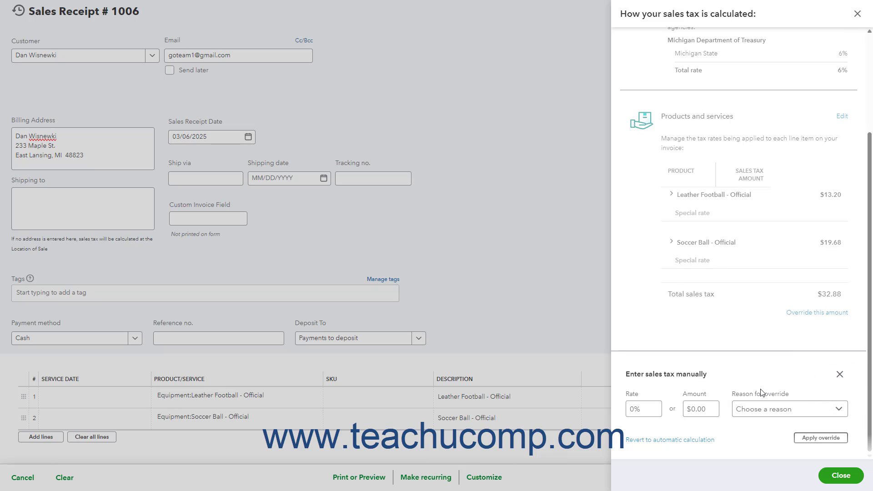
pyautogui.click(650, 409)
pyautogui.click(701, 409)
pyautogui.click(785, 411)
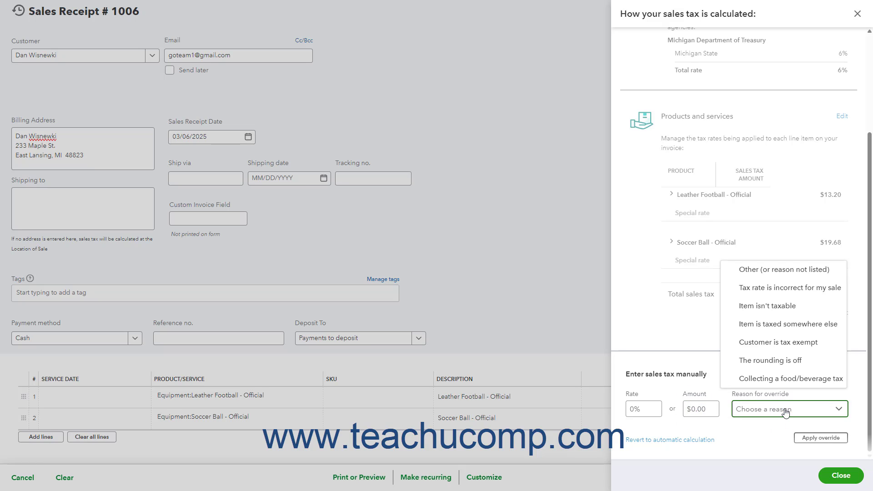
pyautogui.click(760, 436)
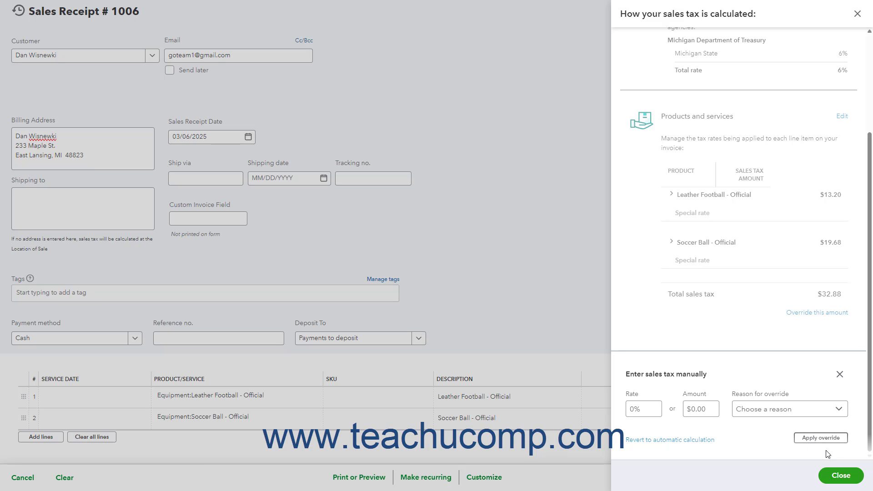
pyautogui.click(834, 483)
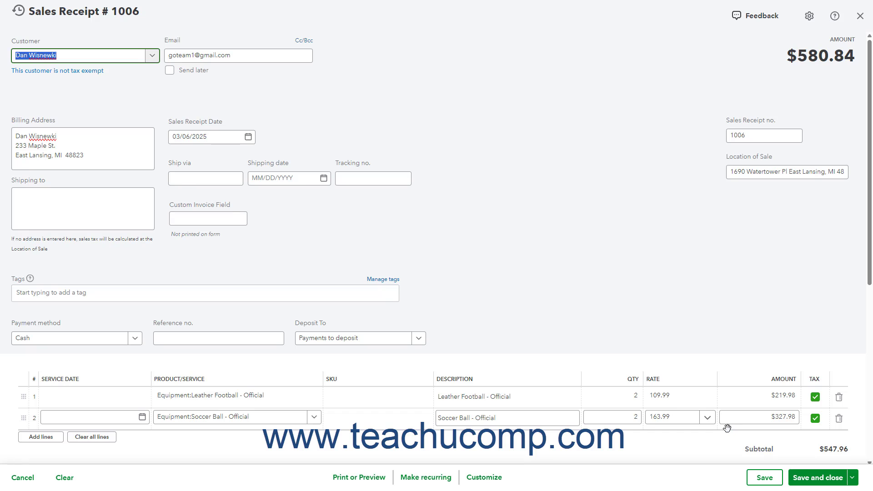
# Apply a 10% discount to the receipt's subtotal, with Discount Percent as the discount type.
pyautogui.click(721, 394)
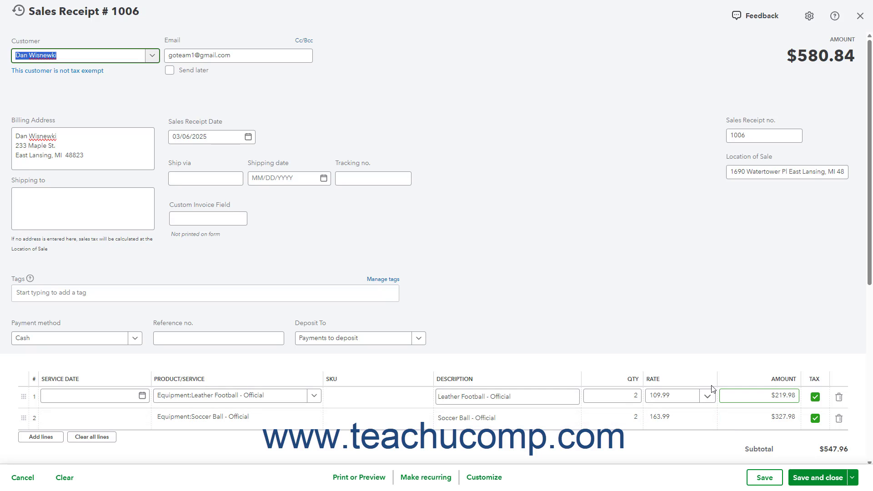
pyautogui.scroll(-4, 714, 391)
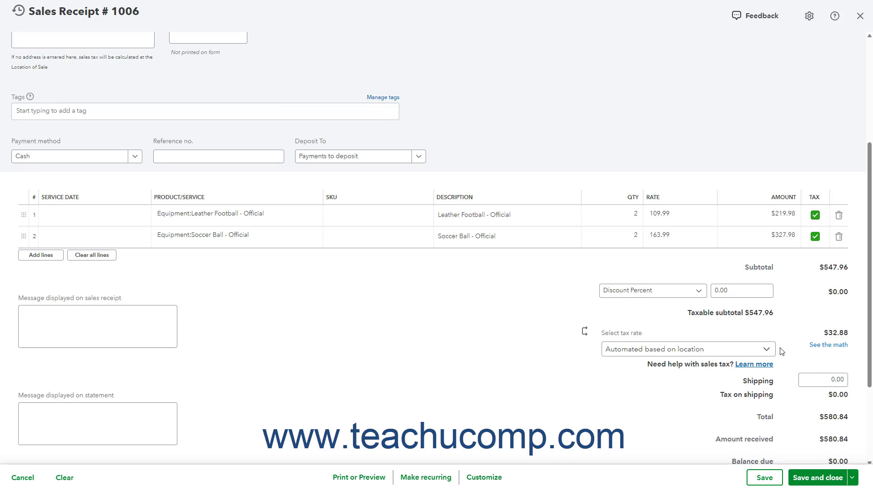
pyautogui.click(701, 291)
pyautogui.click(698, 291)
pyautogui.click(726, 291)
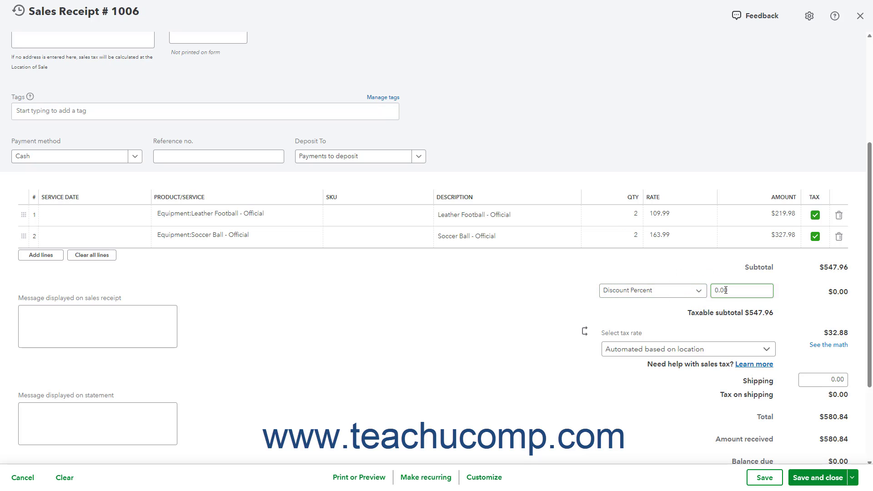
pyautogui.doubleClick(726, 290)
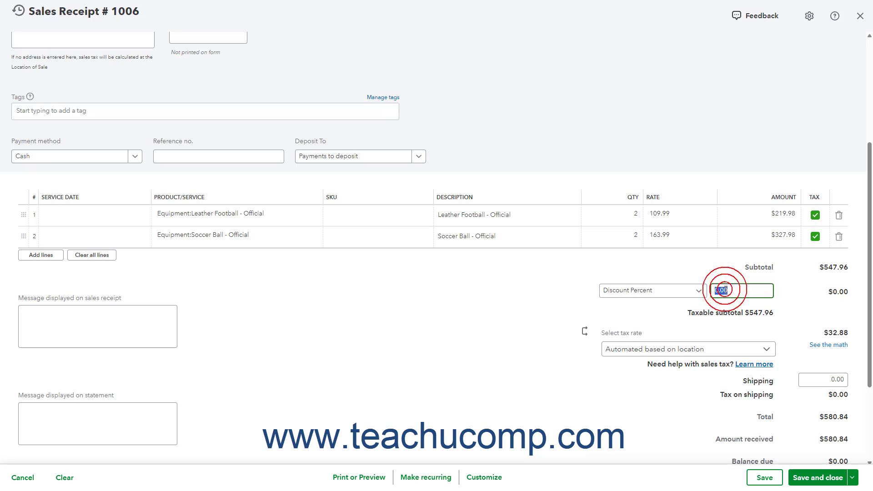
pyautogui.click(641, 310)
pyautogui.scroll(-3, 641, 309)
pyautogui.click(698, 166)
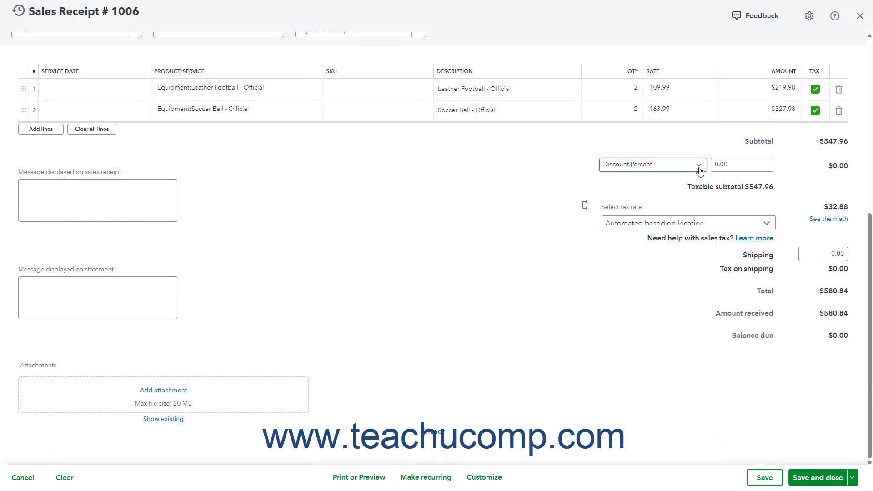
pyautogui.click(670, 201)
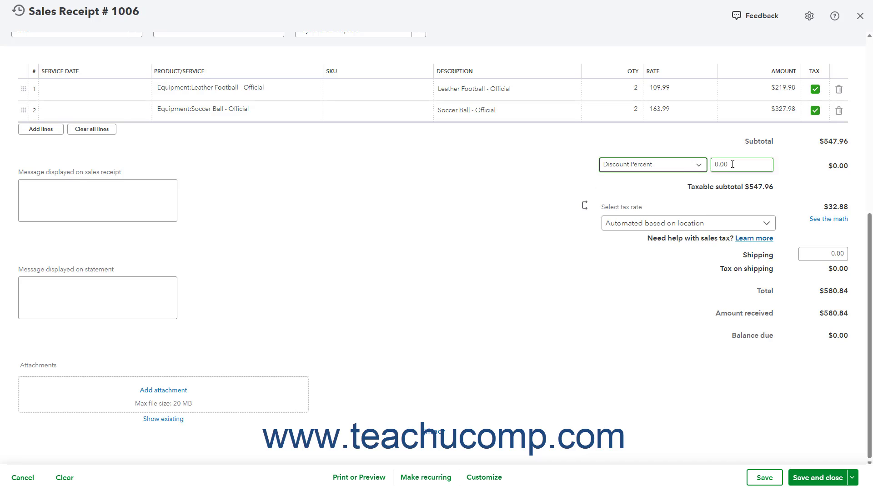
pyautogui.doubleClick(715, 168)
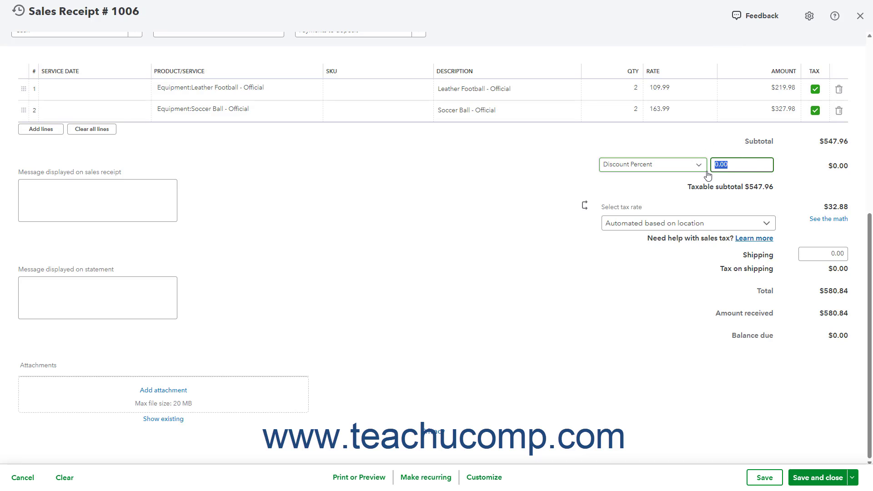
pyautogui.write('10')
pyautogui.press('Tab')
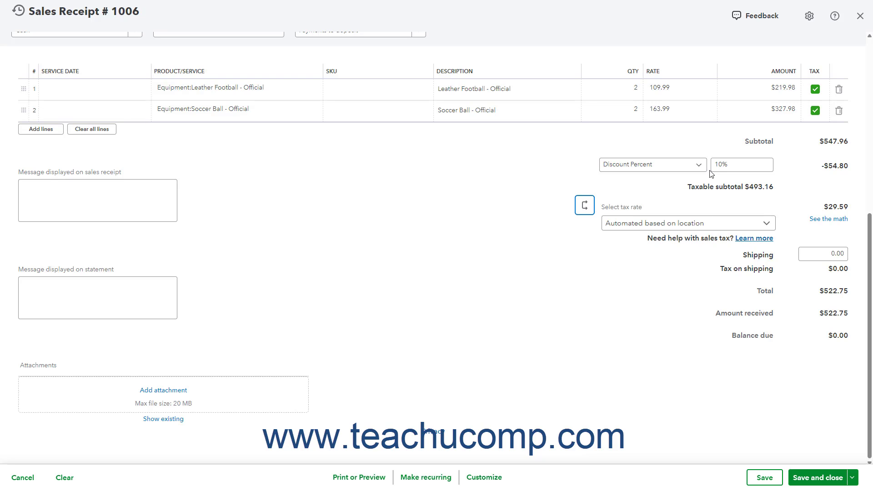
# Compare applying the discount after sales tax with applying it before, keeping it before tax, and check the shipping amount field.
pyautogui.click(587, 207)
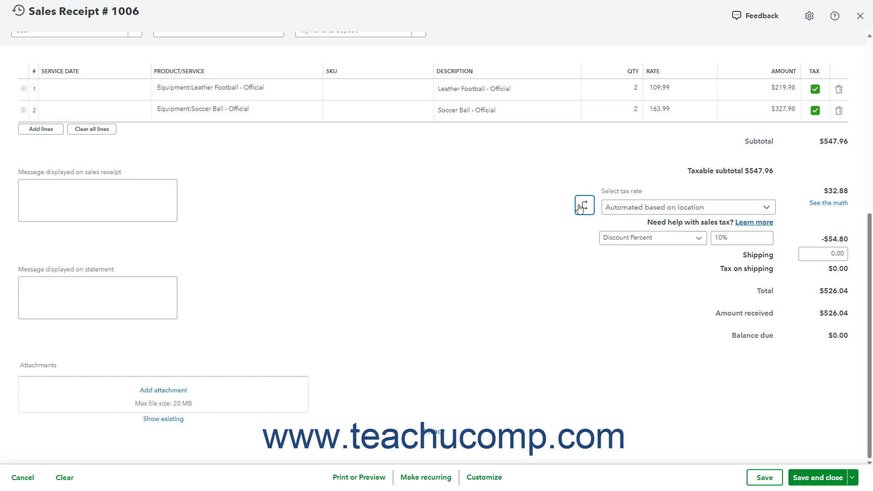
pyautogui.click(580, 208)
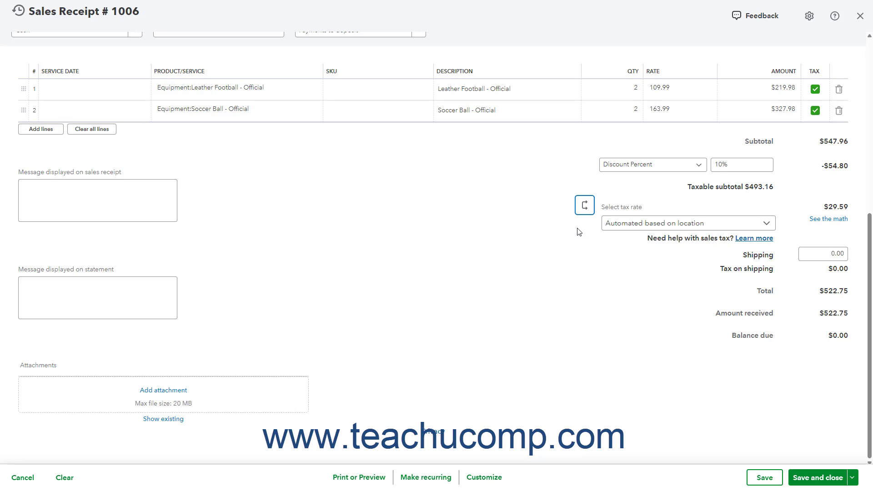
pyautogui.click(814, 250)
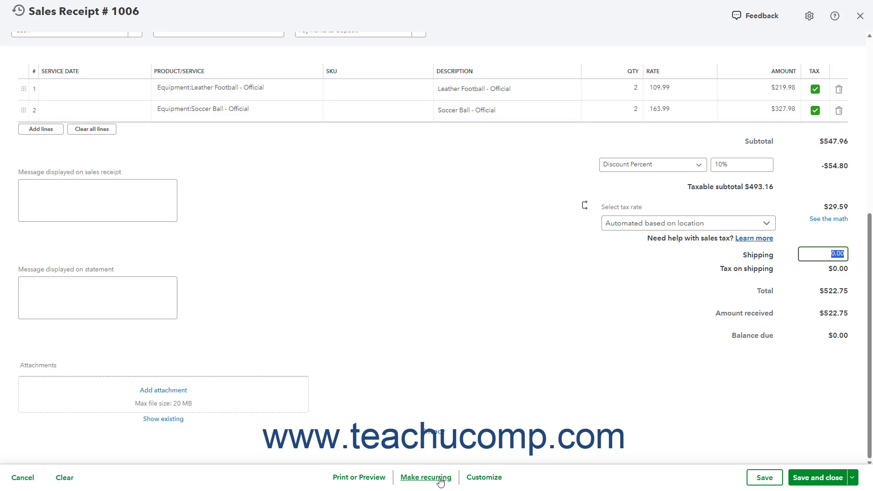
# Check the receipt's print or preview, customization and alternative save options without choosing any of them.
pyautogui.click(379, 478)
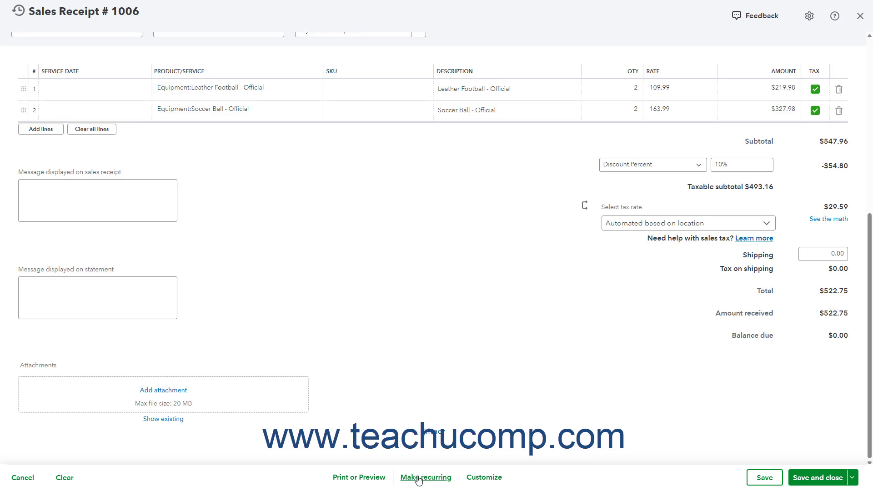
pyautogui.click(485, 478)
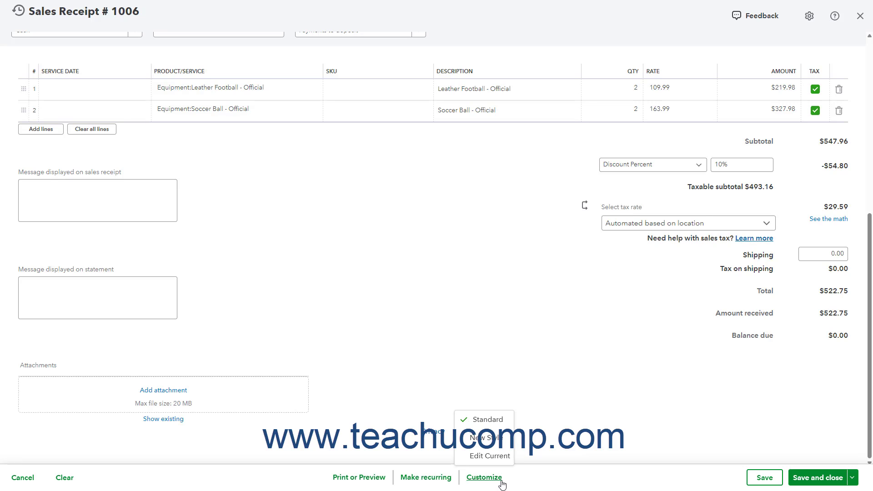
pyautogui.click(533, 483)
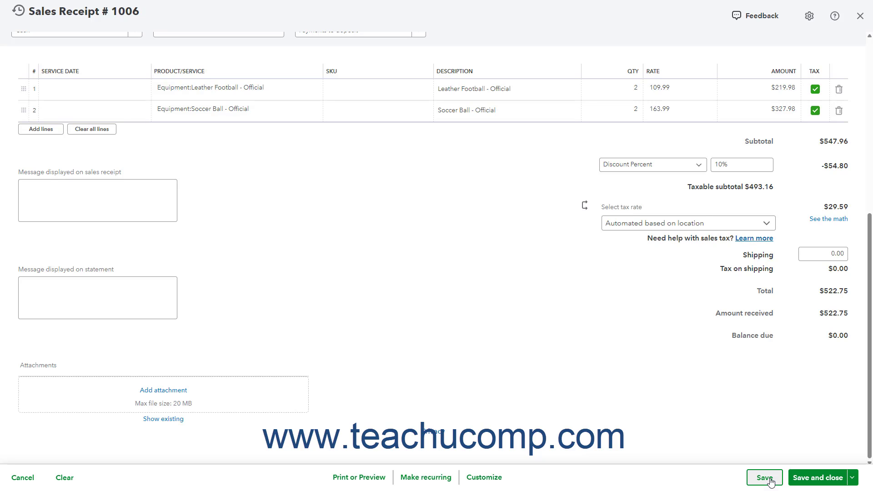
pyautogui.click(855, 478)
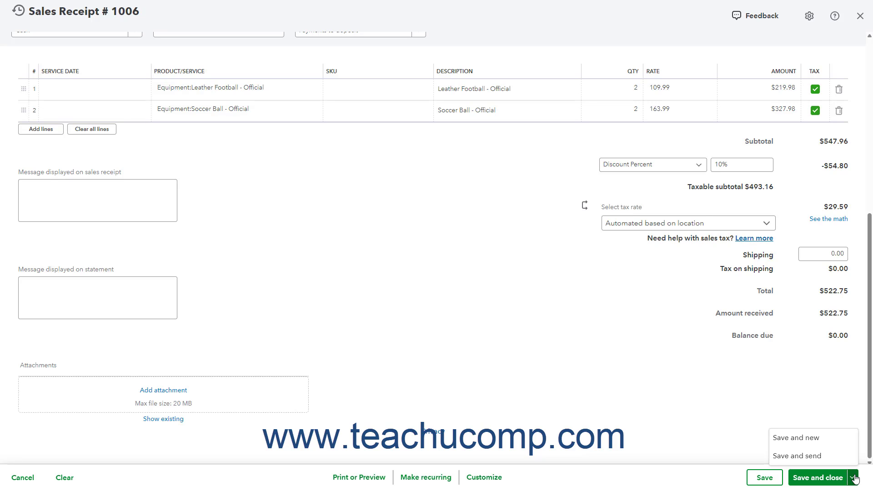
pyautogui.click(854, 478)
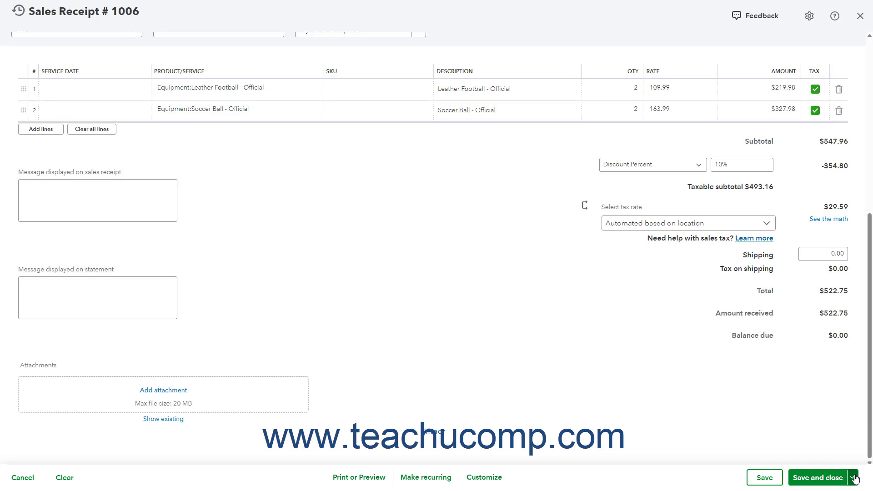
# Save the sales receipt and close it after checking the additional actions available for the saved transaction.
pyautogui.click(773, 483)
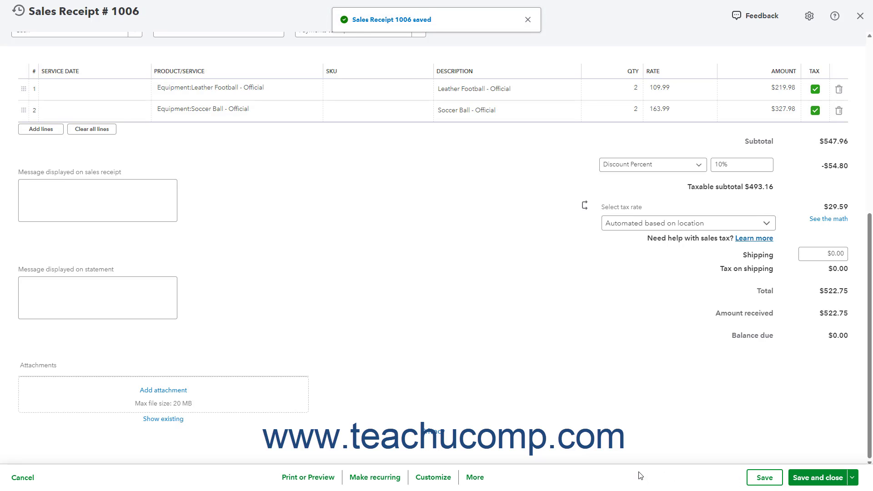
pyautogui.click(482, 478)
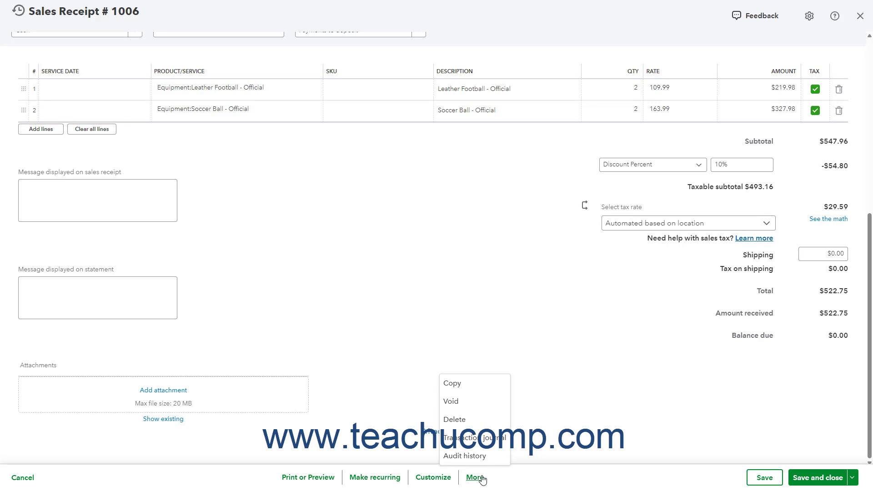
pyautogui.click(587, 476)
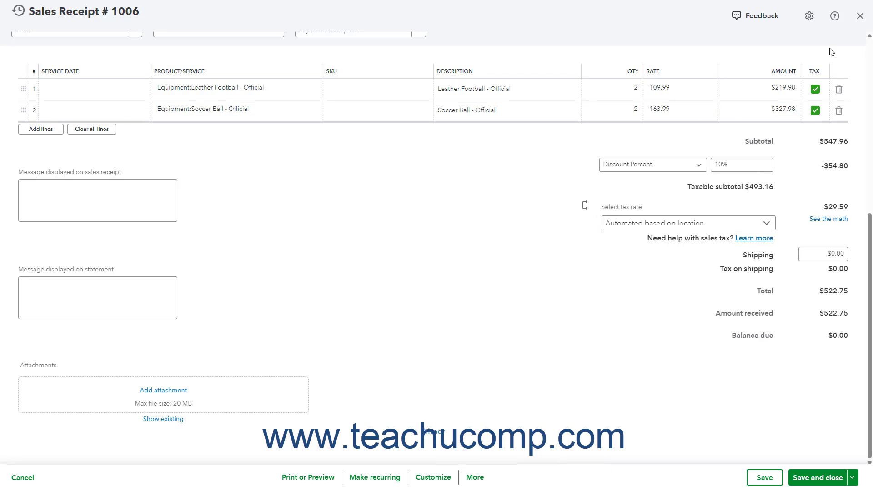
pyautogui.click(860, 16)
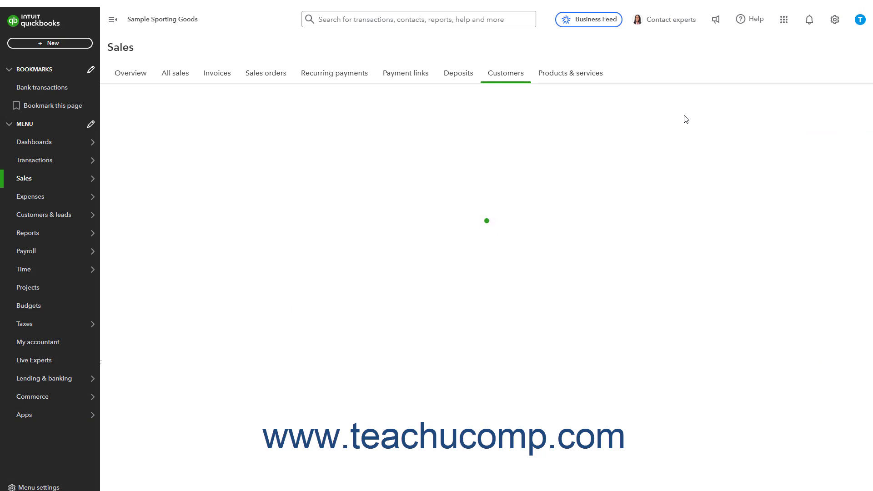